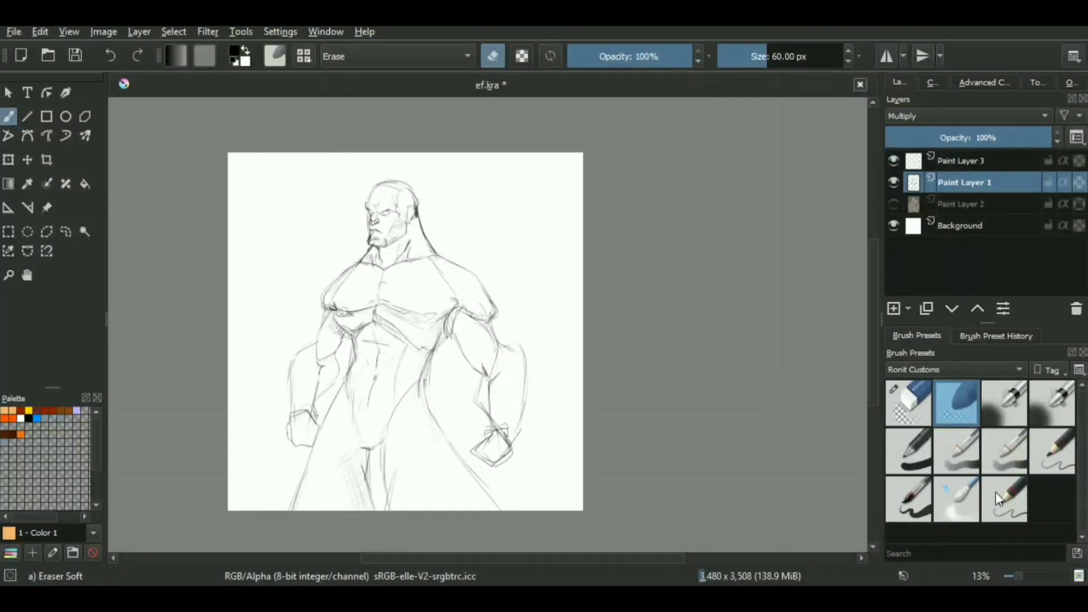
Sketch and fill a dark pointed goatee below the mouth on Paint Layer 3 with the square-sketching brush.
{"action": "left_click", "coordinate": [999, 499]}
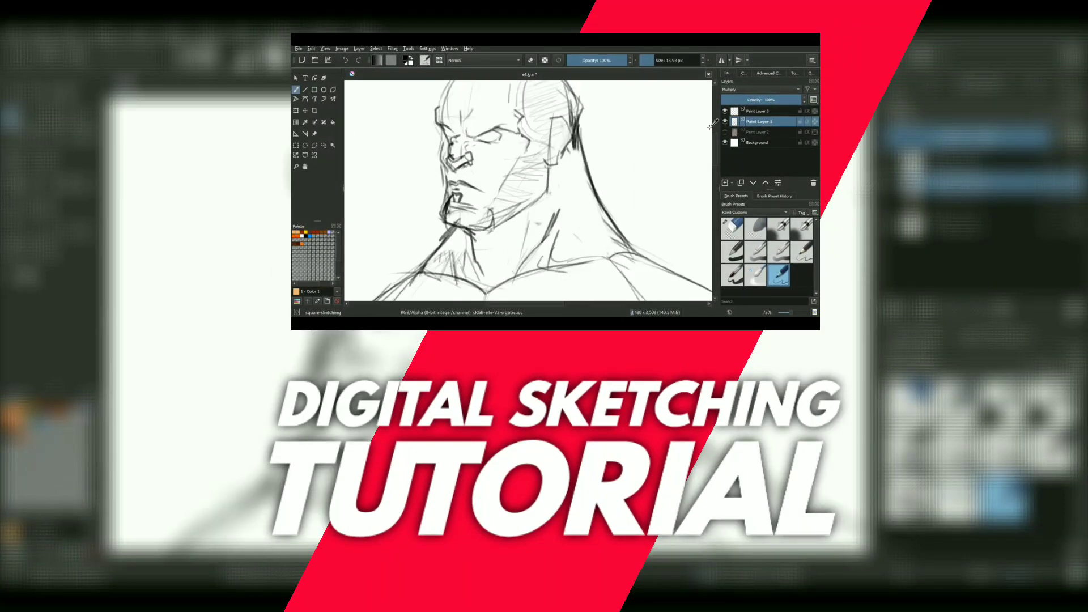
{"action": "mouse_move", "coordinate": [459, 190]}
{"action": "left_mouse_down"}
{"action": "mouse_move", "coordinate": [457, 217]}
{"action": "mouse_move", "coordinate": [485, 222]}
{"action": "mouse_move", "coordinate": [422, 254]}
{"action": "left_mouse_up"}
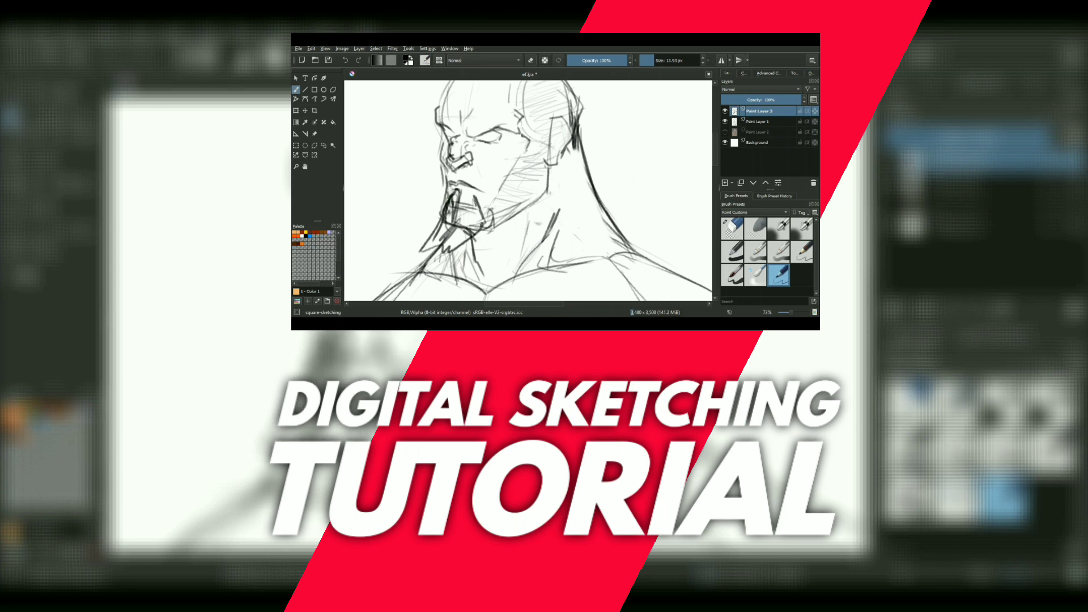
{"action": "scroll", "coordinate": [466, 225], "scroll_direction": "down", "scroll_amount": 6}
{"action": "scroll", "coordinate": [470, 227], "scroll_direction": "up", "scroll_amount": 5}
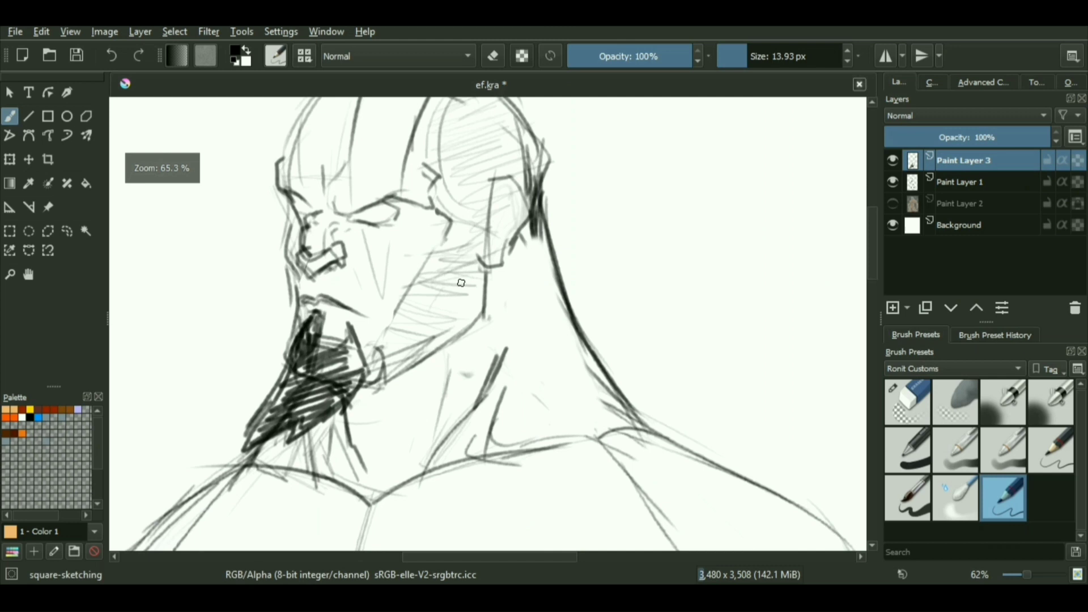
{"action": "left_click_drag", "start_coordinate": [382, 333], "coordinate": [398, 377]}
{"action": "mouse_move", "coordinate": [323, 211]}
{"action": "left_mouse_down"}
{"action": "mouse_move", "coordinate": [413, 345]}
{"action": "mouse_move", "coordinate": [425, 386]}
{"action": "left_mouse_up"}
Mirror the canvas view and refine the lines of the face, continuing the strokes on Paint Layer 1.
{"action": "key", "text": "m"}
{"action": "mouse_move", "coordinate": [532, 340]}
{"action": "left_mouse_down"}
{"action": "mouse_move", "coordinate": [536, 244]}
{"action": "mouse_move", "coordinate": [510, 250]}
{"action": "left_mouse_up"}
{"action": "left_click_drag", "start_coordinate": [524, 227], "coordinate": [531, 244]}
{"action": "mouse_move", "coordinate": [562, 211]}
{"action": "left_mouse_down"}
{"action": "mouse_move", "coordinate": [527, 237]}
{"action": "mouse_move", "coordinate": [539, 246]}
{"action": "mouse_move", "coordinate": [535, 227]}
{"action": "mouse_move", "coordinate": [556, 218]}
{"action": "left_mouse_up"}
{"action": "key", "text": "e"}
{"action": "key", "text": "Page_Down"}
{"action": "key", "text": "slash"}
{"action": "left_click_drag", "start_coordinate": [546, 178], "coordinate": [559, 220]}
{"action": "left_click_drag", "start_coordinate": [551, 227], "coordinate": [539, 242]}
Flip the mirrored canvas view back and sketch the inner lines of the ear.
{"action": "scroll", "coordinate": [541, 252], "scroll_direction": "down", "scroll_amount": 5}
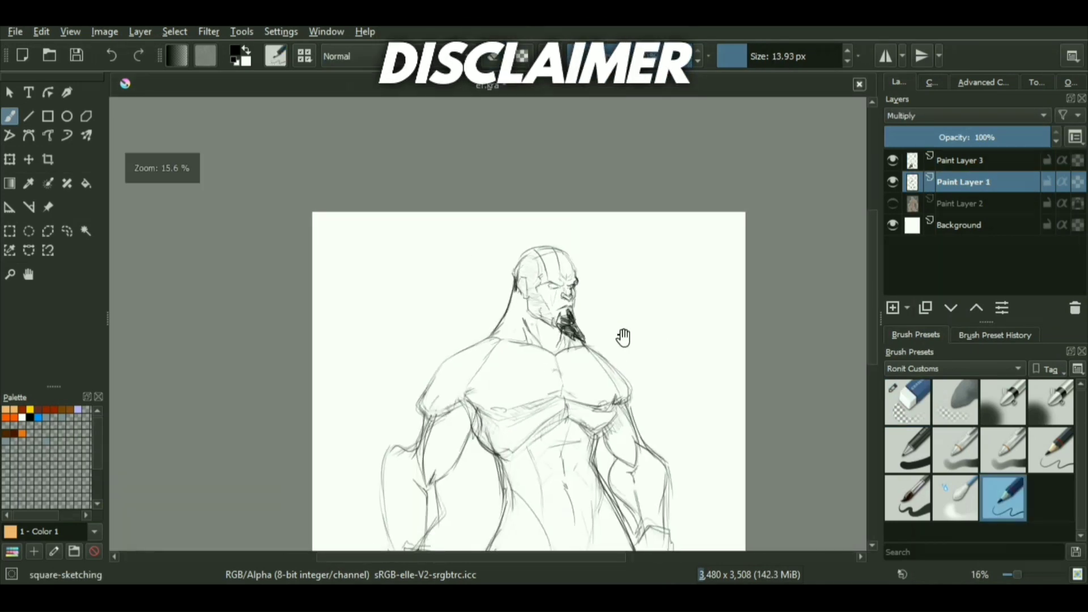
{"action": "scroll", "coordinate": [622, 335], "scroll_direction": "up", "scroll_amount": 4}
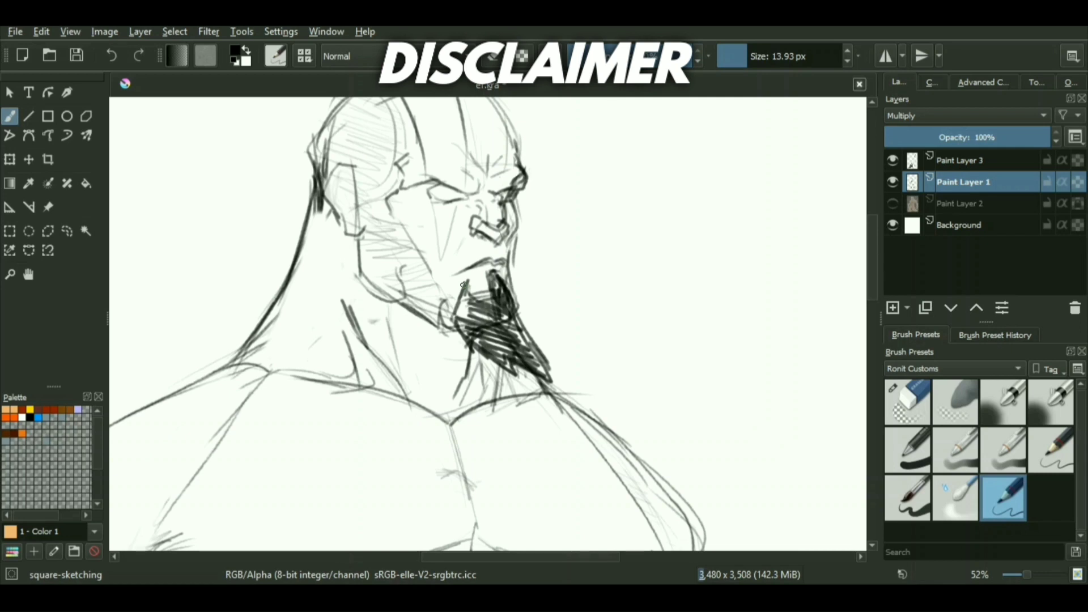
{"action": "key", "text": "m"}
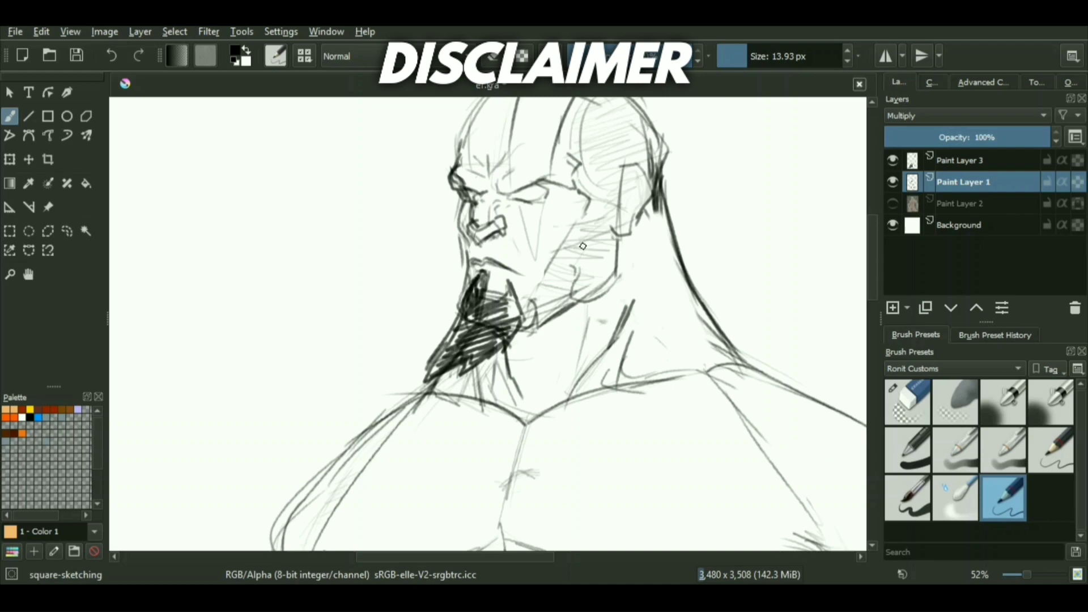
{"action": "scroll", "coordinate": [635, 198], "scroll_direction": "up", "scroll_amount": 1}
{"action": "left_click_drag", "start_coordinate": [603, 180], "coordinate": [599, 225]}
{"action": "scroll", "coordinate": [578, 249], "scroll_direction": "down", "scroll_amount": 5}
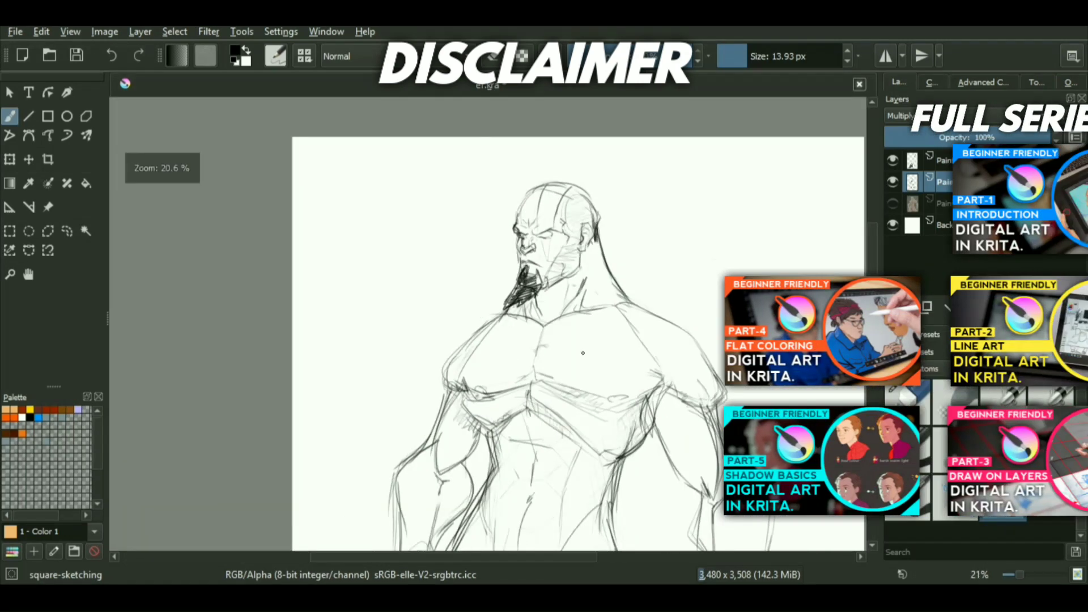
{"action": "scroll", "coordinate": [579, 340], "scroll_direction": "down", "scroll_amount": 1}
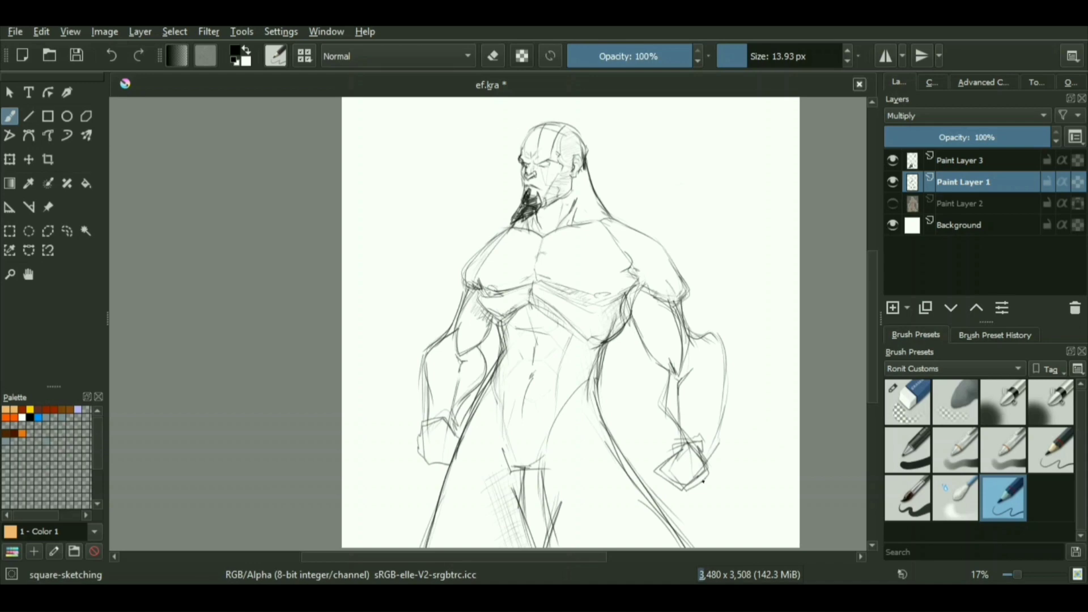
Sketch abdominal construction lines and curved tattoo guide lines across the chest and shoulder on Paint Layer 1.
{"action": "left_click_drag", "start_coordinate": [521, 203], "coordinate": [528, 102]}
{"action": "mouse_move", "coordinate": [502, 195]}
{"action": "left_mouse_down"}
{"action": "mouse_move", "coordinate": [543, 358]}
{"action": "mouse_move", "coordinate": [552, 497]}
{"action": "left_mouse_up"}
{"action": "scroll", "coordinate": [543, 357], "scroll_direction": "down", "scroll_amount": 1}
{"action": "left_click_drag", "start_coordinate": [634, 474], "coordinate": [610, 338]}
{"action": "left_click_drag", "start_coordinate": [528, 363], "coordinate": [551, 416]}
{"action": "left_click_drag", "start_coordinate": [526, 344], "coordinate": [601, 498]}
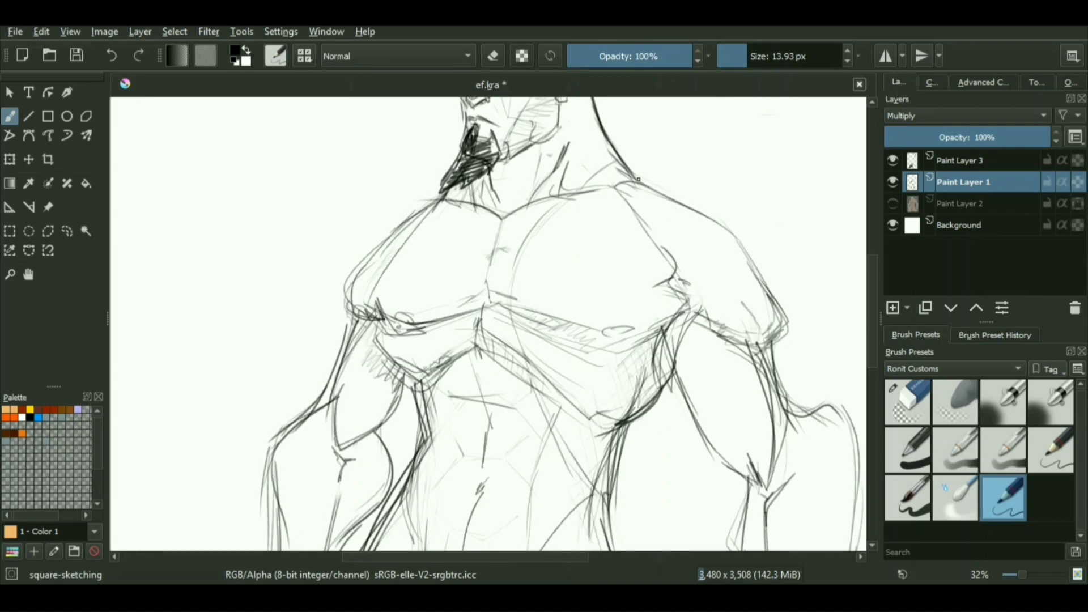
{"action": "left_click_drag", "start_coordinate": [622, 198], "coordinate": [629, 378]}
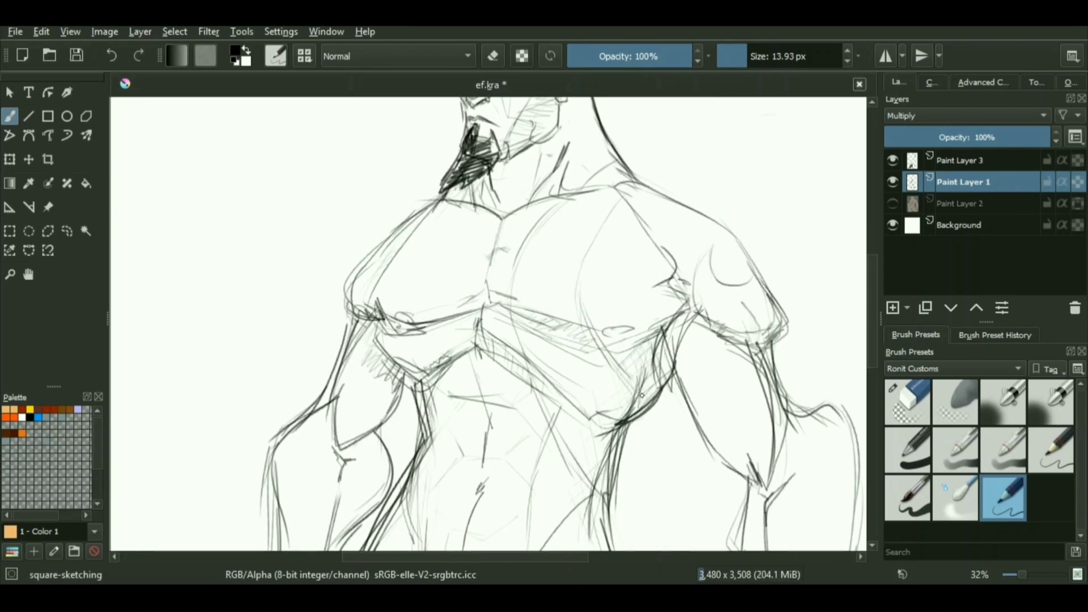
Add further dark pencil strokes to the goatee and the mouth area.
{"action": "scroll", "coordinate": [642, 395], "scroll_direction": "down", "scroll_amount": 3}
{"action": "scroll", "coordinate": [598, 182], "scroll_direction": "up", "scroll_amount": 4}
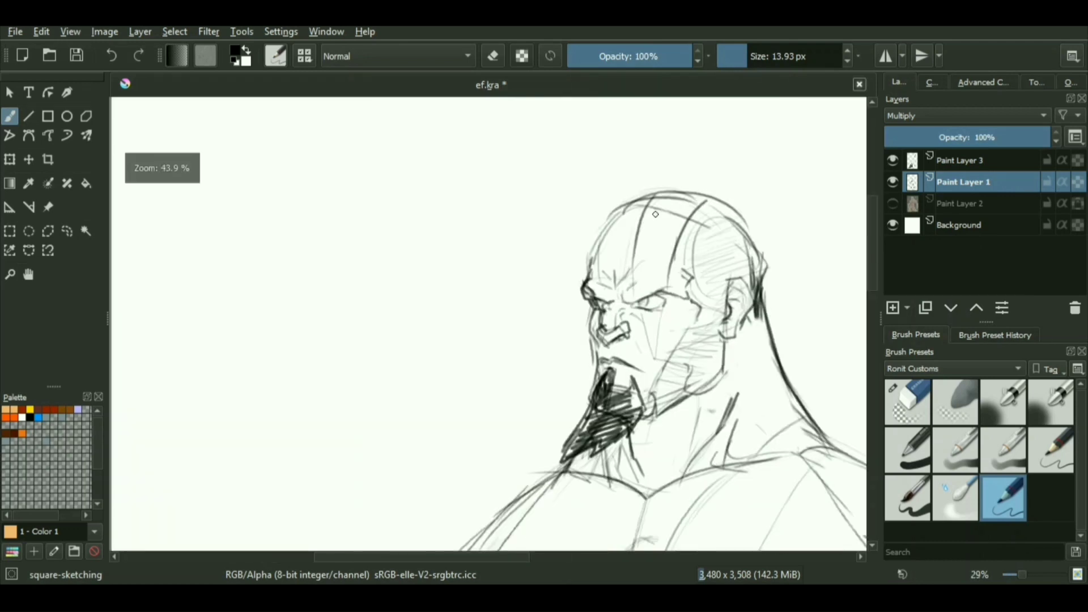
{"action": "mouse_move", "coordinate": [619, 398]}
{"action": "left_mouse_down"}
{"action": "mouse_move", "coordinate": [641, 406]}
{"action": "mouse_move", "coordinate": [583, 422]}
{"action": "left_mouse_up"}
{"action": "left_click_drag", "start_coordinate": [618, 386], "coordinate": [644, 412]}
{"action": "scroll", "coordinate": [643, 418], "scroll_direction": "down", "scroll_amount": 2}
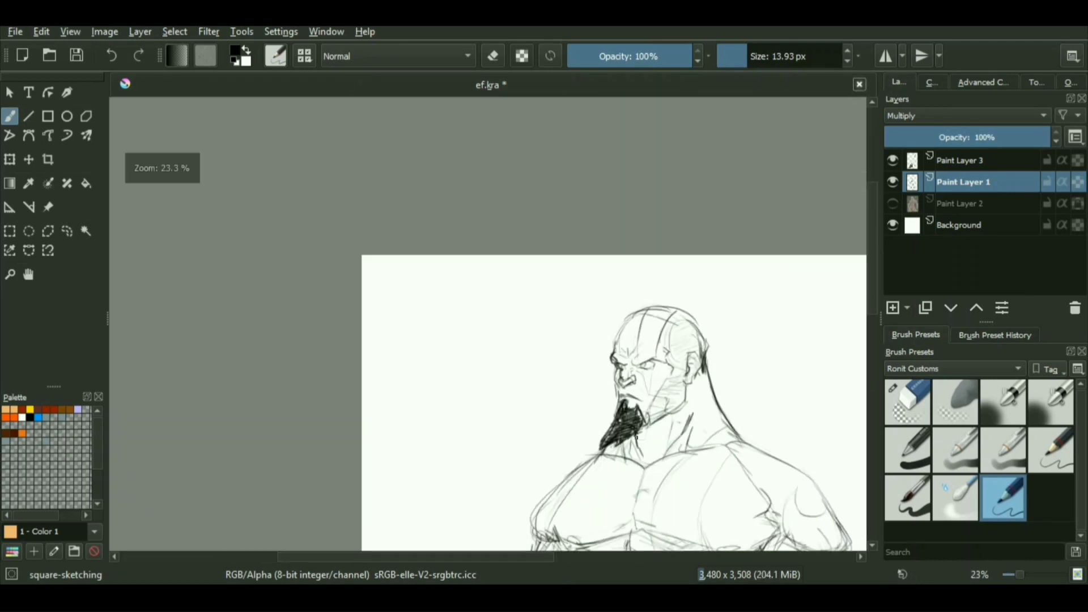
Choose the Basic-3 Flow RRR brush and set it to 86.54 px size and 67% opacity.
{"action": "scroll", "coordinate": [508, 488], "scroll_direction": "down", "scroll_amount": 1}
{"action": "left_click", "coordinate": [1003, 450]}
{"action": "scroll", "coordinate": [603, 305], "scroll_direction": "up", "scroll_amount": 1}
{"action": "left_click", "coordinate": [772, 56]}
{"action": "left_click", "coordinate": [650, 56]}
{"action": "left_click_drag", "start_coordinate": [540, 234], "coordinate": [545, 297]}
{"action": "key", "text": "ctrl+z"}
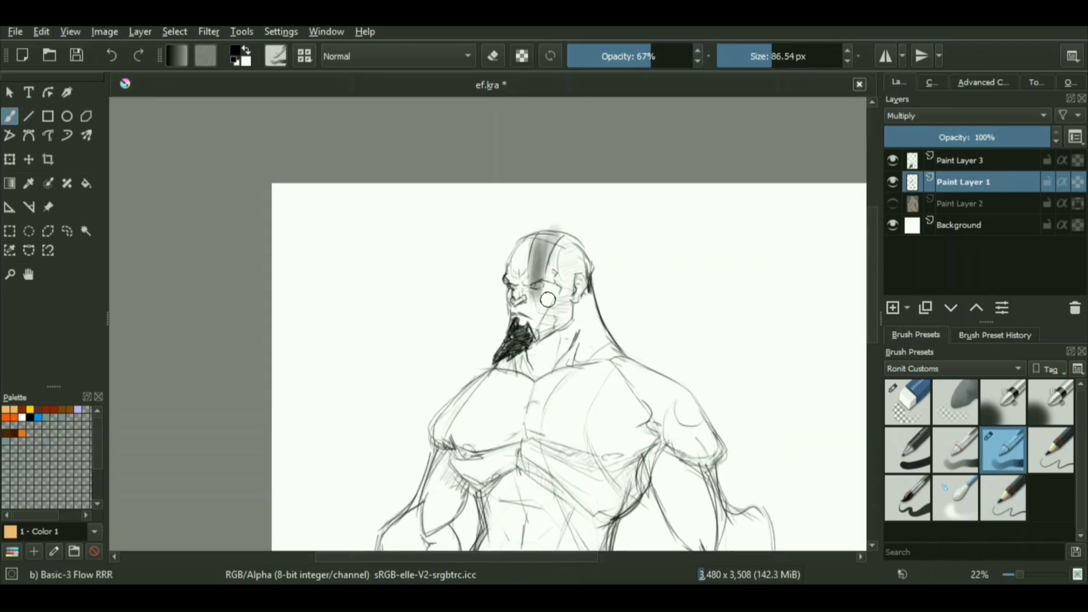
{"action": "key", "text": "ctrl+z"}
{"action": "key", "text": "ctrl+z"}
Shade the head stripe at 27% brush opacity and the chest band with the brush enlarged to 139.99 px.
{"action": "left_click", "coordinate": [601, 56]}
{"action": "left_click_drag", "start_coordinate": [542, 237], "coordinate": [538, 293]}
{"action": "scroll", "coordinate": [570, 367], "scroll_direction": "down", "scroll_amount": 2}
{"action": "scroll", "coordinate": [567, 423], "scroll_direction": "up", "scroll_amount": 1}
{"action": "left_click", "coordinate": [782, 56]}
{"action": "left_click_drag", "start_coordinate": [561, 420], "coordinate": [592, 353]}
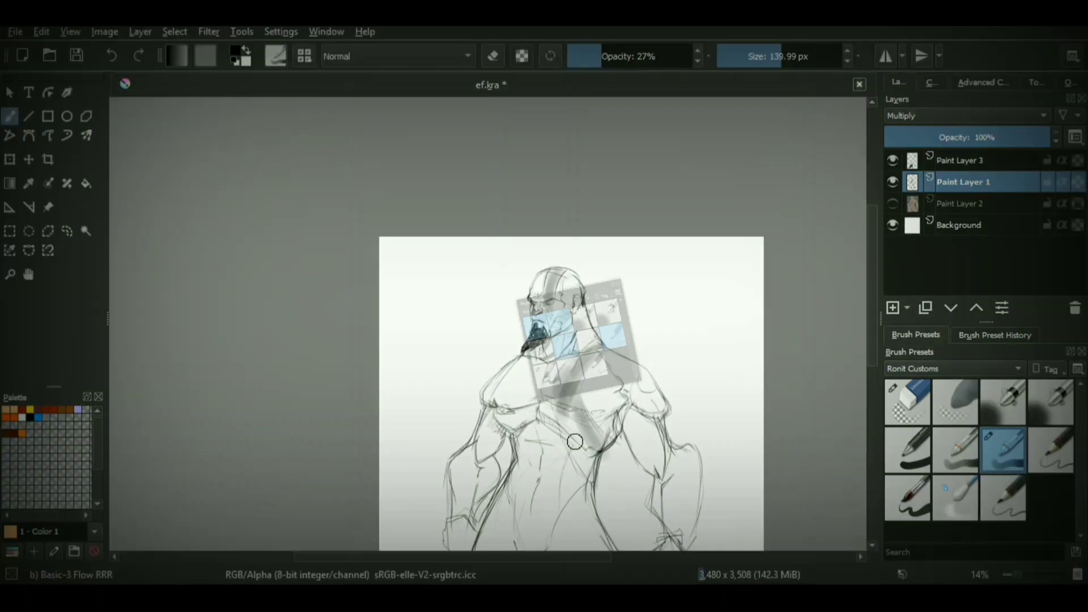
Switch to the Basic-3 Flow brush at 40 px, followed by the Eraser Soft brush at 167.54 px.
{"action": "scroll", "coordinate": [591, 442], "scroll_direction": "up", "scroll_amount": 1}
{"action": "left_click", "coordinate": [955, 451]}
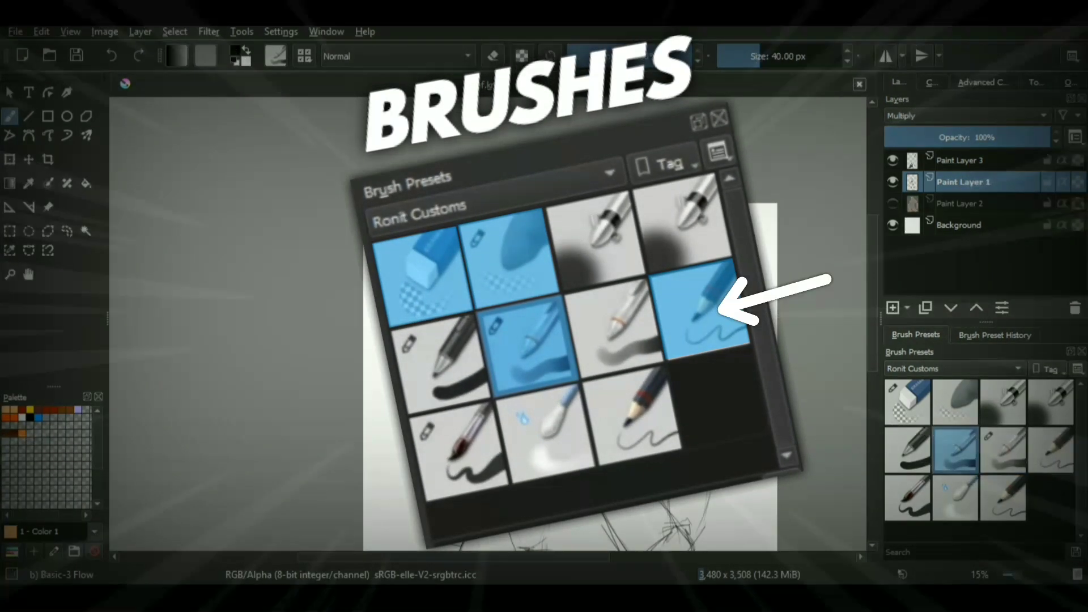
{"action": "scroll", "coordinate": [570, 374], "scroll_direction": "down", "scroll_amount": 1}
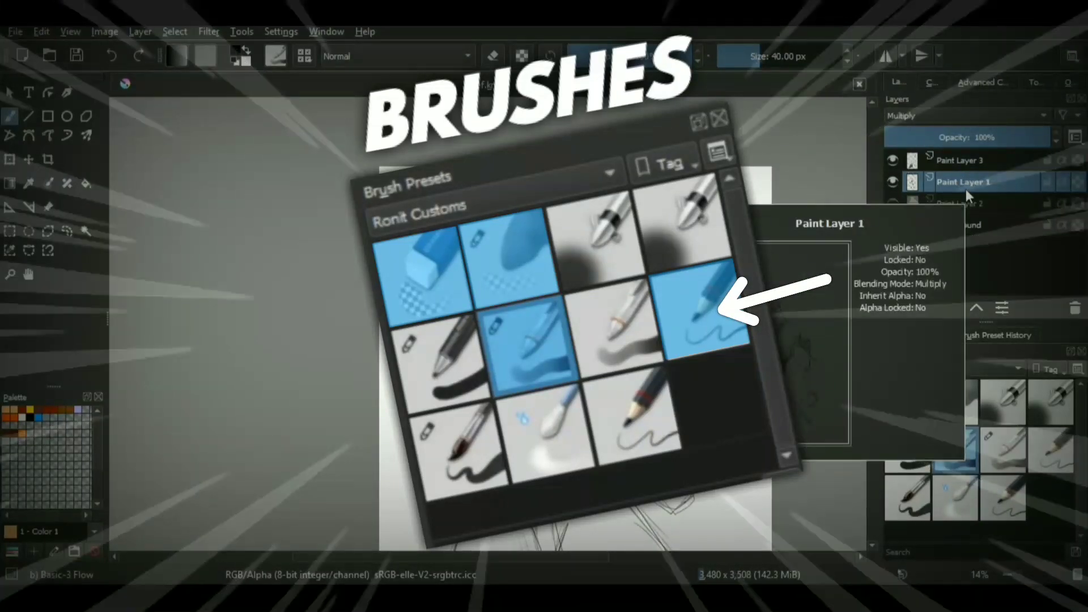
{"action": "left_click", "coordinate": [955, 404]}
{"action": "scroll", "coordinate": [669, 311], "scroll_direction": "down", "scroll_amount": 1}
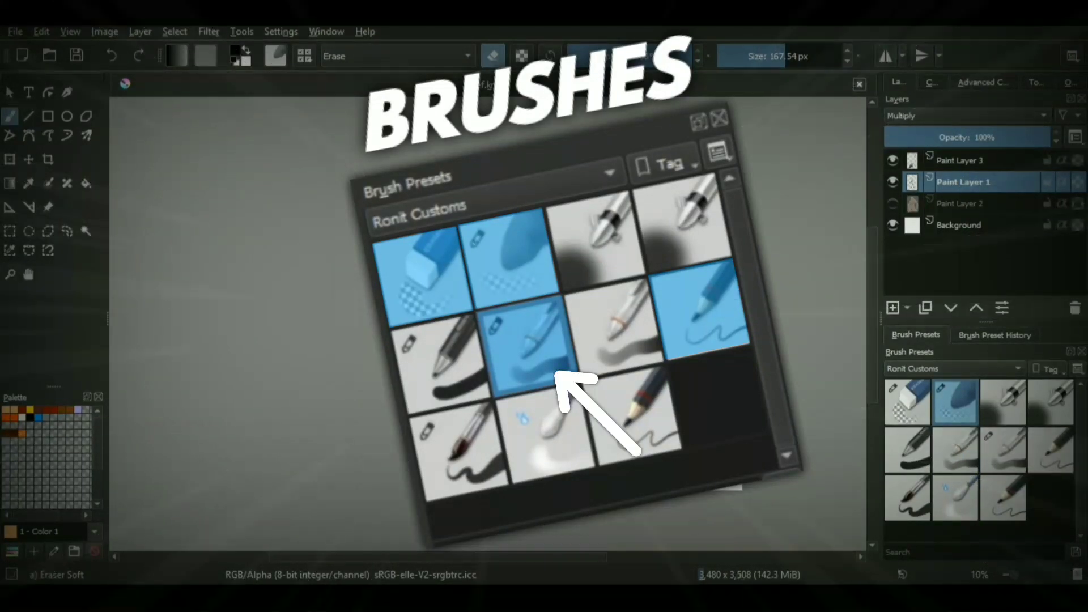
{"action": "scroll", "coordinate": [566, 340], "scroll_direction": "up", "scroll_amount": 5}
Show Paint Layer 2 to check the colours under the sketch, choose the square-sketching brush, and hide the layer again.
{"action": "left_click", "coordinate": [894, 204]}
{"action": "scroll", "coordinate": [567, 340], "scroll_direction": "down", "scroll_amount": 5}
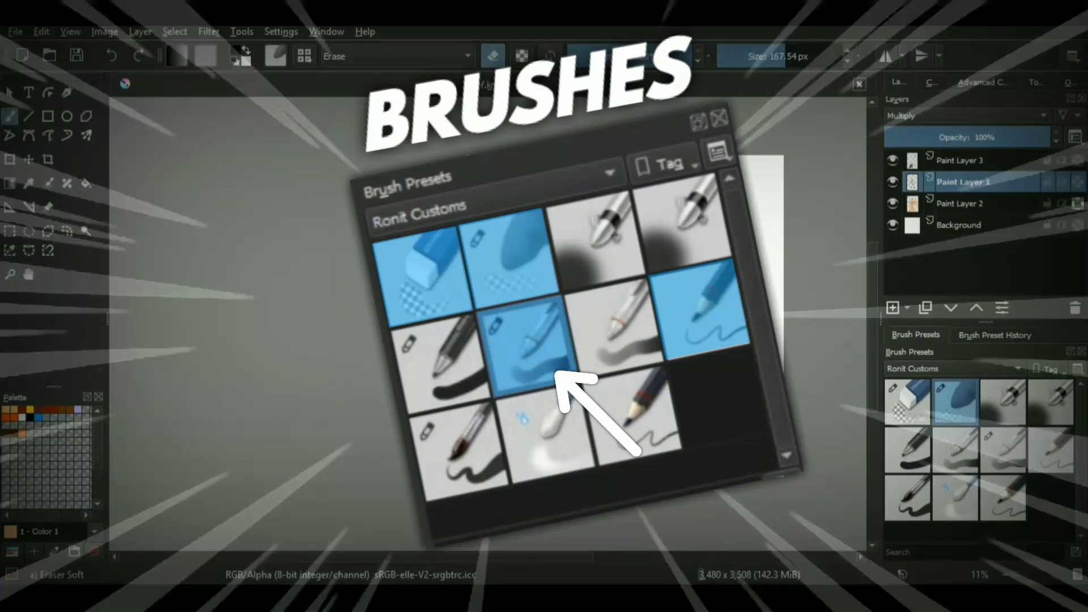
{"action": "left_click", "coordinate": [1003, 497]}
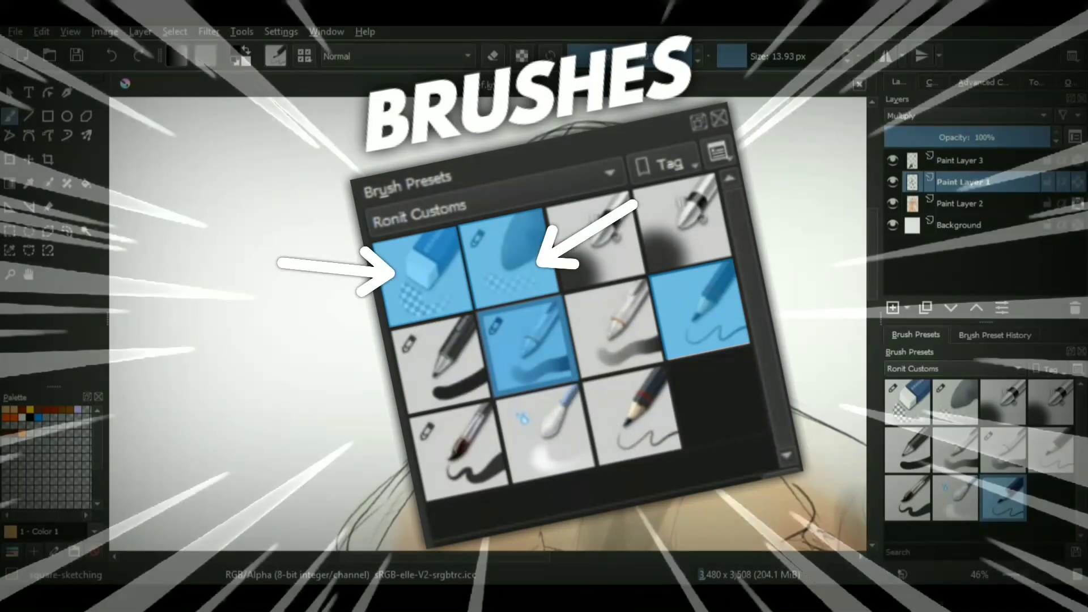
{"action": "scroll", "coordinate": [567, 340], "scroll_direction": "down", "scroll_amount": 4}
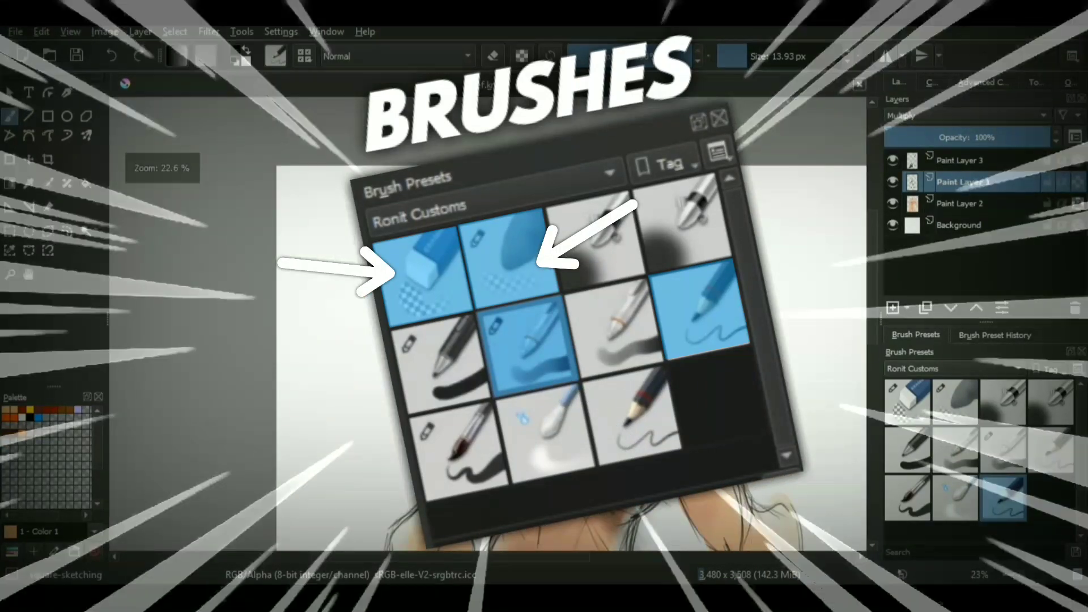
{"action": "left_click", "coordinate": [893, 203]}
{"action": "scroll", "coordinate": [567, 311], "scroll_direction": "down", "scroll_amount": 2}
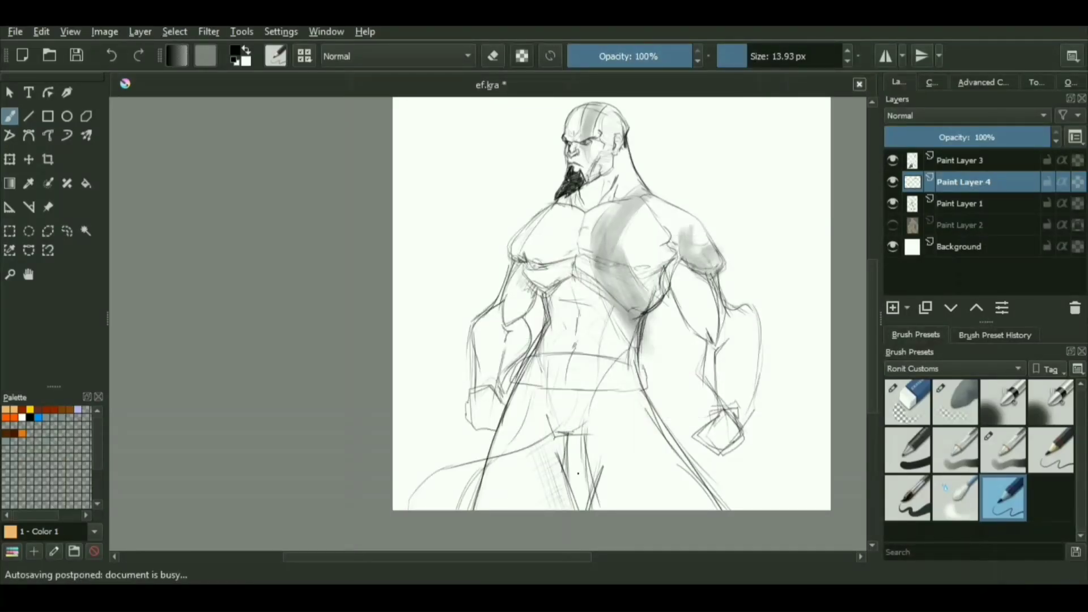
Sketch the folds and jagged hem of the waist cloth below the belt on Paint Layer 4.
{"action": "scroll", "coordinate": [573, 437], "scroll_direction": "up", "scroll_amount": 2}
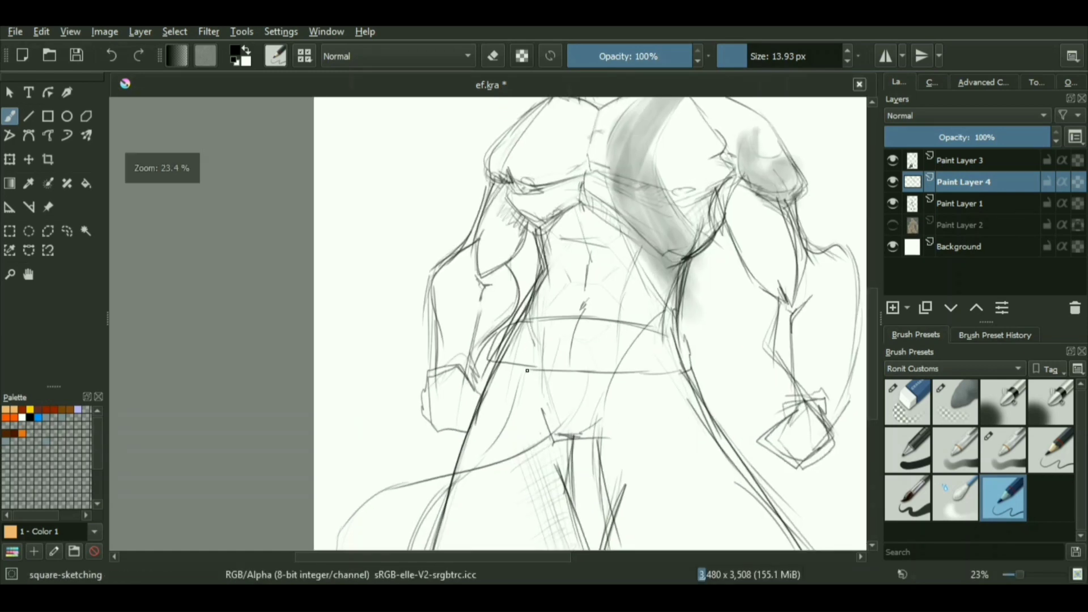
{"action": "mouse_move", "coordinate": [518, 369]}
{"action": "left_mouse_down"}
{"action": "mouse_move", "coordinate": [481, 476]}
{"action": "mouse_move", "coordinate": [446, 471]}
{"action": "left_mouse_up"}
{"action": "mouse_move", "coordinate": [580, 375]}
{"action": "left_mouse_down"}
{"action": "mouse_move", "coordinate": [410, 474]}
{"action": "mouse_move", "coordinate": [347, 542]}
{"action": "left_mouse_up"}
{"action": "left_click_drag", "start_coordinate": [534, 430], "coordinate": [472, 314]}
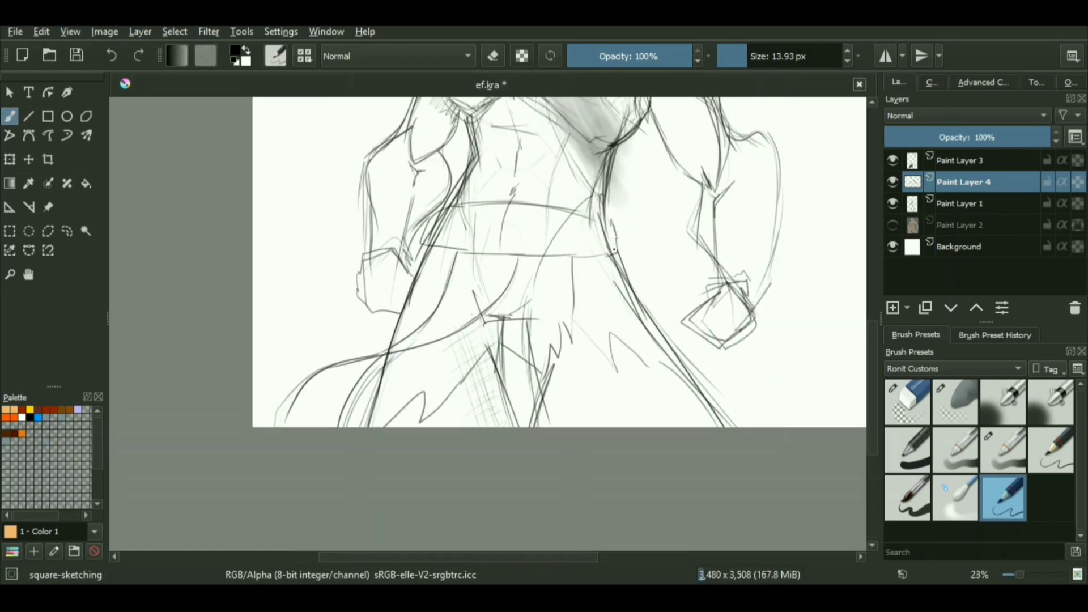
{"action": "scroll", "coordinate": [585, 426], "scroll_direction": "down", "scroll_amount": 3}
{"action": "scroll", "coordinate": [618, 369], "scroll_direction": "up", "scroll_amount": 2}
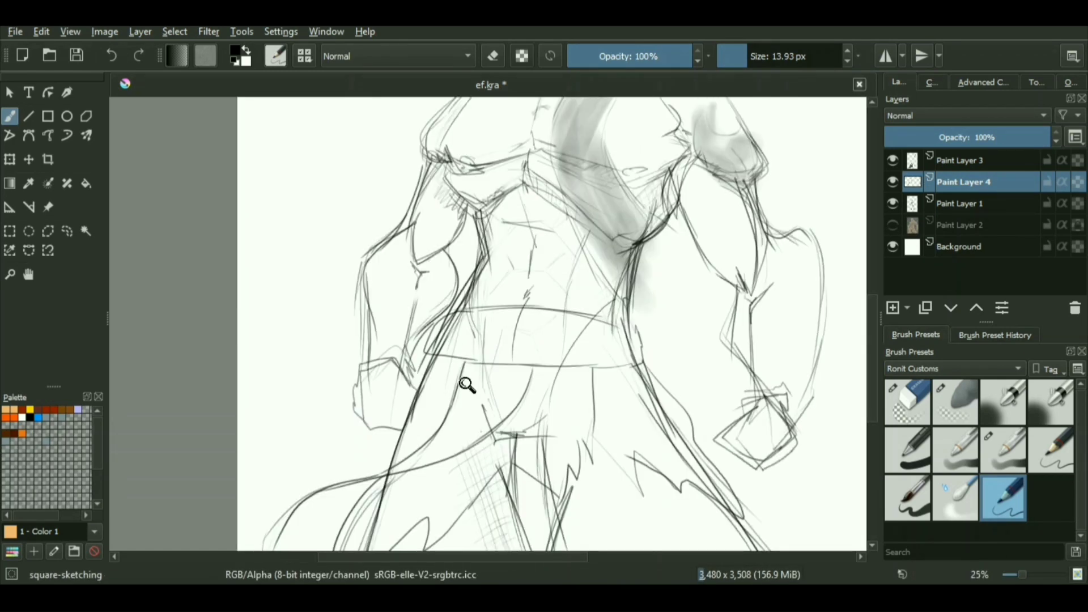
{"action": "scroll", "coordinate": [466, 383], "scroll_direction": "down", "scroll_amount": 2}
{"action": "left_click_drag", "start_coordinate": [535, 318], "coordinate": [488, 348]}
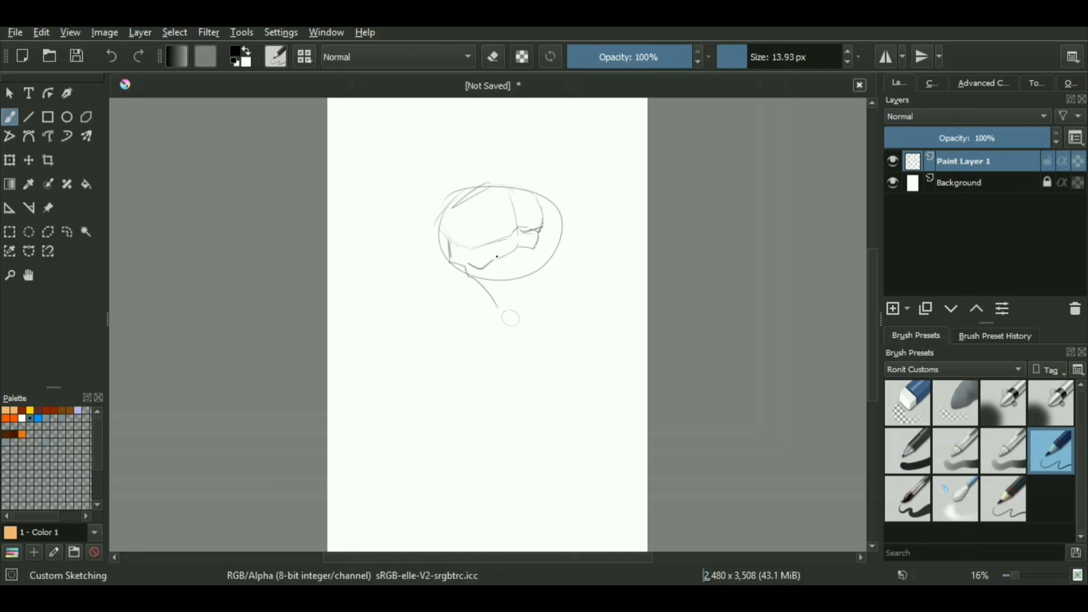
Sketch waist lines tapering from the ribcage oval to a narrow hip shape around the small circle.
{"action": "left_click_drag", "start_coordinate": [505, 339], "coordinate": [518, 339]}
{"action": "left_click_drag", "start_coordinate": [500, 314], "coordinate": [506, 340]}
{"action": "mouse_move", "coordinate": [516, 311]}
{"action": "left_mouse_down"}
{"action": "mouse_move", "coordinate": [517, 339]}
{"action": "mouse_move", "coordinate": [488, 318]}
{"action": "left_mouse_up"}
{"action": "left_click_drag", "start_coordinate": [469, 280], "coordinate": [488, 317]}
{"action": "left_click_drag", "start_coordinate": [533, 254], "coordinate": [518, 315]}
{"action": "left_click_drag", "start_coordinate": [540, 271], "coordinate": [530, 311]}
{"action": "left_click_drag", "start_coordinate": [527, 312], "coordinate": [509, 353]}
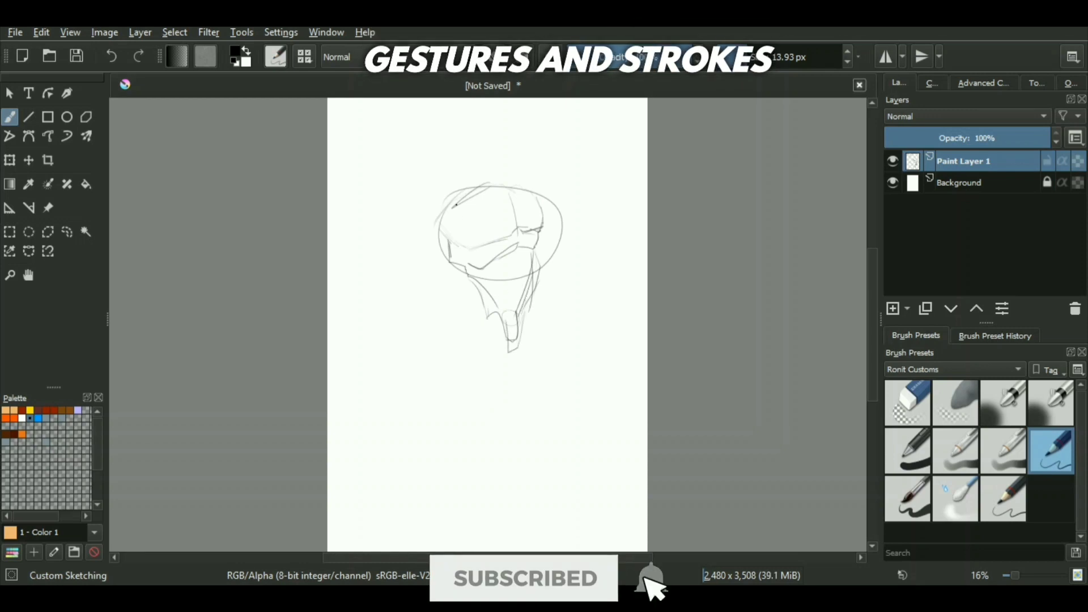
Add loose shoulder and side contour strokes around the ribcage oval.
{"action": "mouse_move", "coordinate": [458, 196]}
{"action": "left_mouse_down"}
{"action": "mouse_move", "coordinate": [422, 251]}
{"action": "mouse_move", "coordinate": [437, 268]}
{"action": "mouse_move", "coordinate": [427, 238]}
{"action": "mouse_move", "coordinate": [427, 265]}
{"action": "left_mouse_up"}
{"action": "mouse_move", "coordinate": [544, 200]}
{"action": "left_mouse_down"}
{"action": "mouse_move", "coordinate": [557, 232]}
{"action": "mouse_move", "coordinate": [536, 246]}
{"action": "left_mouse_up"}
{"action": "left_click_drag", "start_coordinate": [539, 233], "coordinate": [558, 292]}
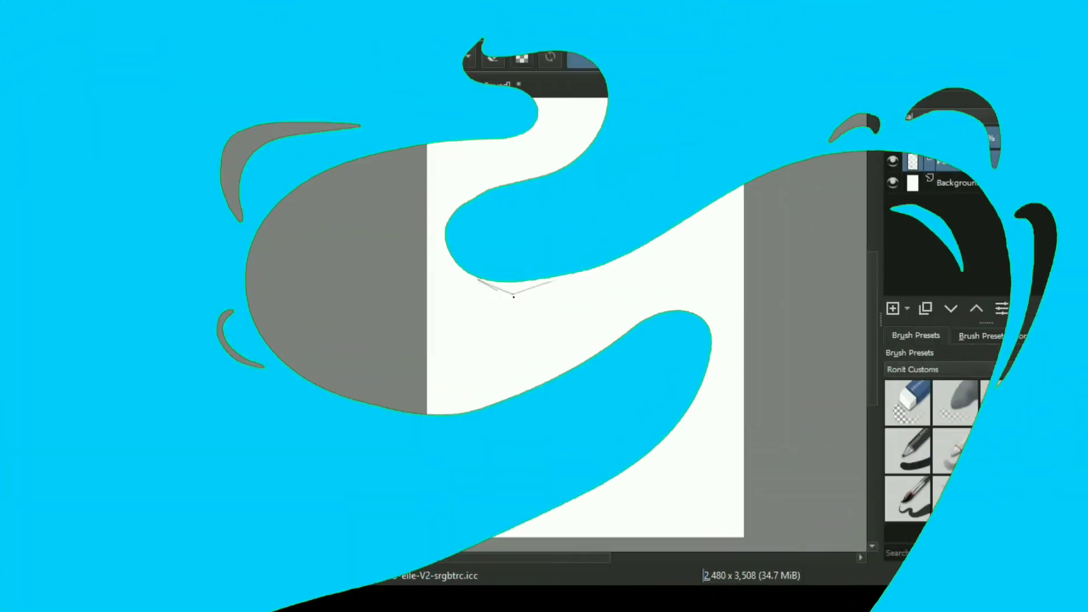
Sketch the lower edges of the pectorals and the centre line of the chest.
{"action": "left_click_drag", "start_coordinate": [513, 296], "coordinate": [560, 279]}
{"action": "left_click_drag", "start_coordinate": [561, 225], "coordinate": [555, 277]}
{"action": "left_click_drag", "start_coordinate": [557, 278], "coordinate": [598, 292]}
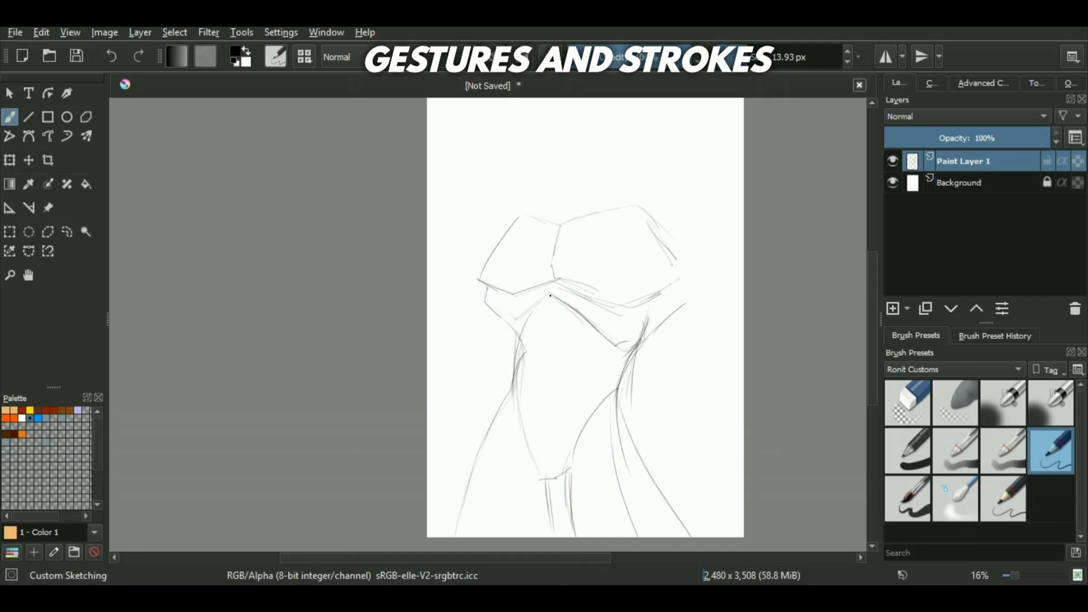
Sketch the lower rib contours, the side of the waist and the abdominal midline on the torso.
{"action": "left_click_drag", "start_coordinate": [496, 312], "coordinate": [544, 307]}
{"action": "mouse_move", "coordinate": [646, 341]}
{"action": "left_mouse_down"}
{"action": "mouse_move", "coordinate": [636, 408]}
{"action": "mouse_move", "coordinate": [637, 358]}
{"action": "left_mouse_up"}
{"action": "left_click_drag", "start_coordinate": [565, 261], "coordinate": [576, 295]}
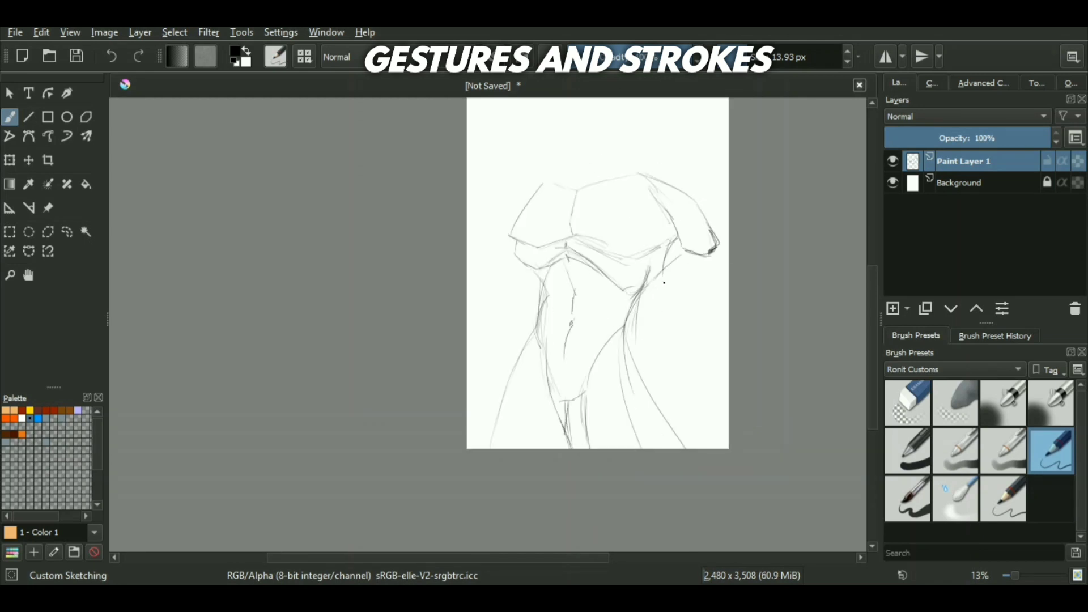
Sketch the upper arm hanging below the shoulder of the torso.
{"action": "left_click_drag", "start_coordinate": [675, 291], "coordinate": [707, 322]}
{"action": "left_click_drag", "start_coordinate": [715, 291], "coordinate": [706, 323]}
{"action": "mouse_move", "coordinate": [679, 353]}
{"action": "left_mouse_down"}
{"action": "mouse_move", "coordinate": [685, 382]}
{"action": "mouse_move", "coordinate": [684, 363]}
{"action": "left_mouse_up"}
Scale and reposition the torso sketch on Paint Layer 1 with the Transform tool, and return to the brush.
{"action": "left_click", "coordinate": [142, 34]}
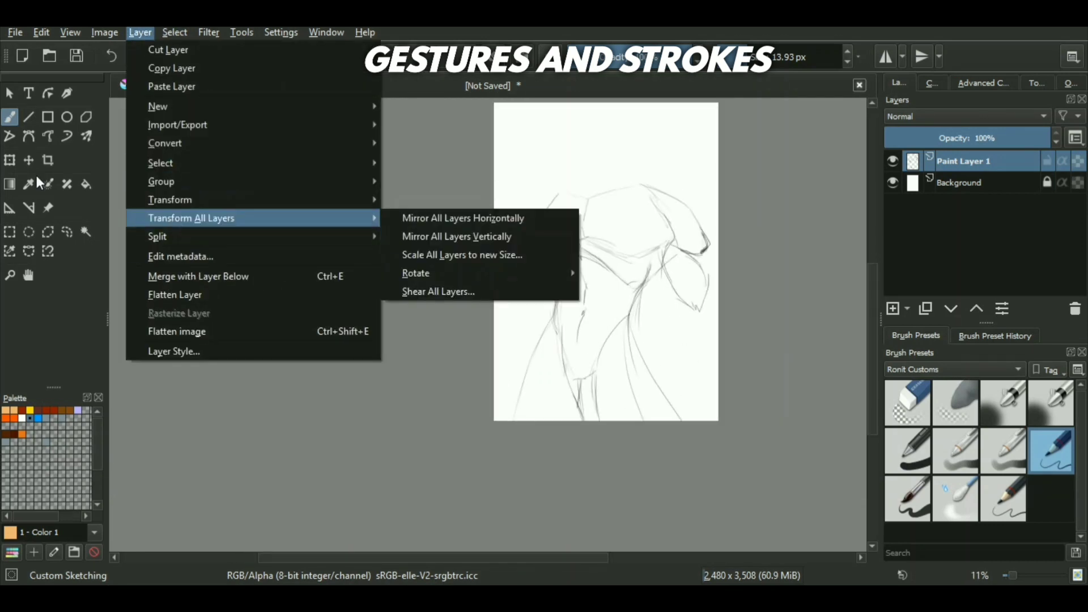
{"action": "left_click", "coordinate": [10, 161]}
{"action": "left_click_drag", "start_coordinate": [710, 185], "coordinate": [685, 224]}
{"action": "left_click_drag", "start_coordinate": [638, 287], "coordinate": [644, 271]}
{"action": "left_click", "coordinate": [10, 117]}
Resize the canvas to a width of 3480 px.
{"action": "left_click", "coordinate": [105, 33]}
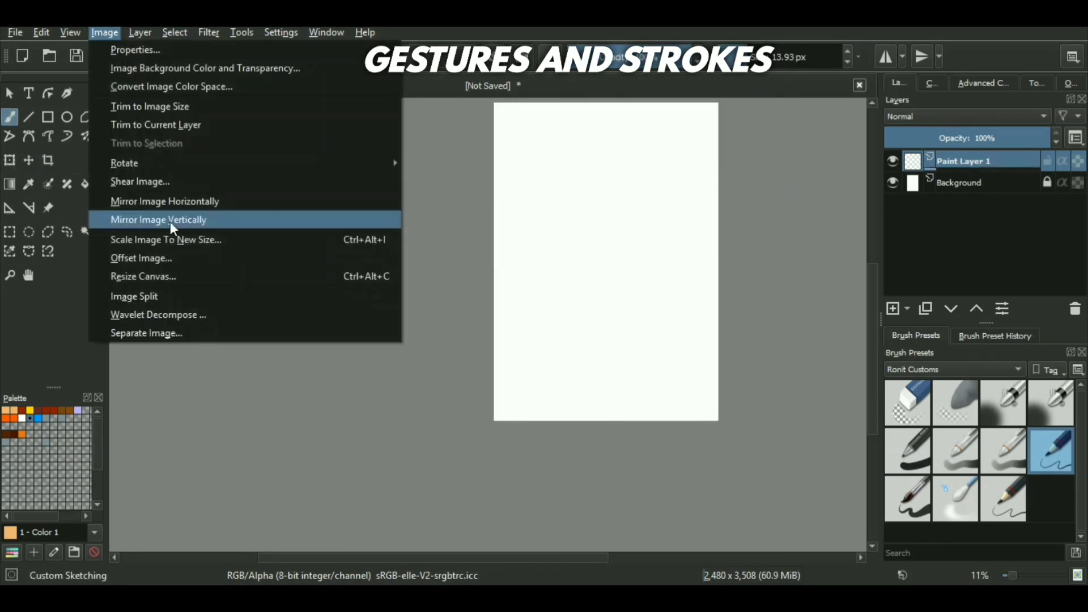
{"action": "left_click", "coordinate": [171, 221]}
{"action": "left_click", "coordinate": [520, 192]}
{"action": "key", "text": "BackSpace"}
{"action": "type", "text": "3"}
{"action": "left_click", "coordinate": [566, 443]}
Reposition the torso sketch on the widened canvas with the Transform tool, and return to the brush.
{"action": "left_click", "coordinate": [9, 160]}
{"action": "scroll", "coordinate": [335, 307], "scroll_direction": "up", "scroll_amount": 2}
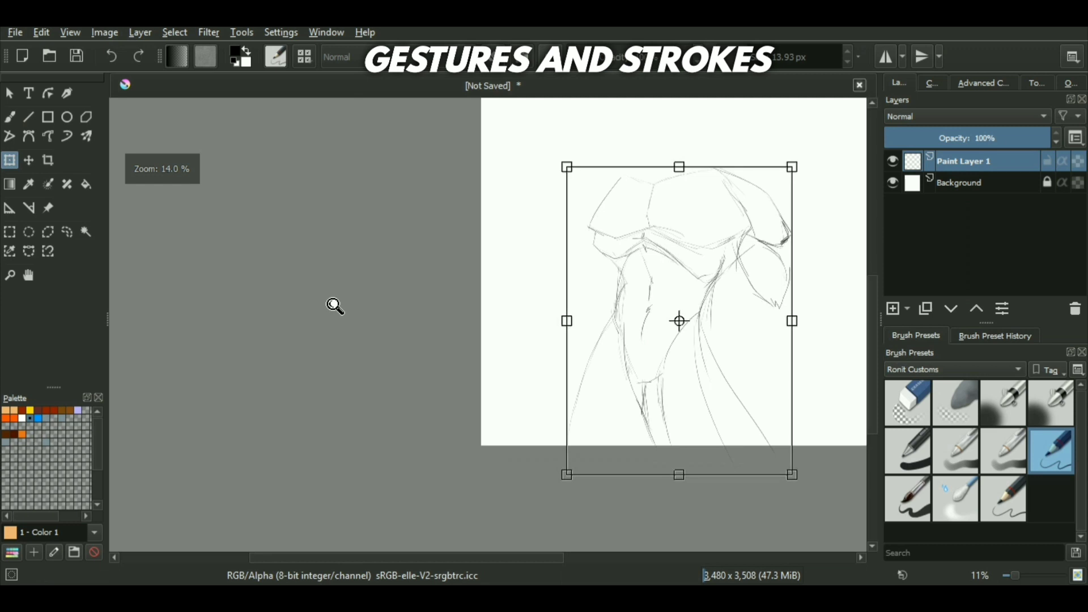
{"action": "mouse_move", "coordinate": [681, 276]}
{"action": "left_mouse_down"}
{"action": "mouse_move", "coordinate": [595, 303]}
{"action": "mouse_move", "coordinate": [445, 274]}
{"action": "left_mouse_up"}
{"action": "left_click", "coordinate": [10, 117]}
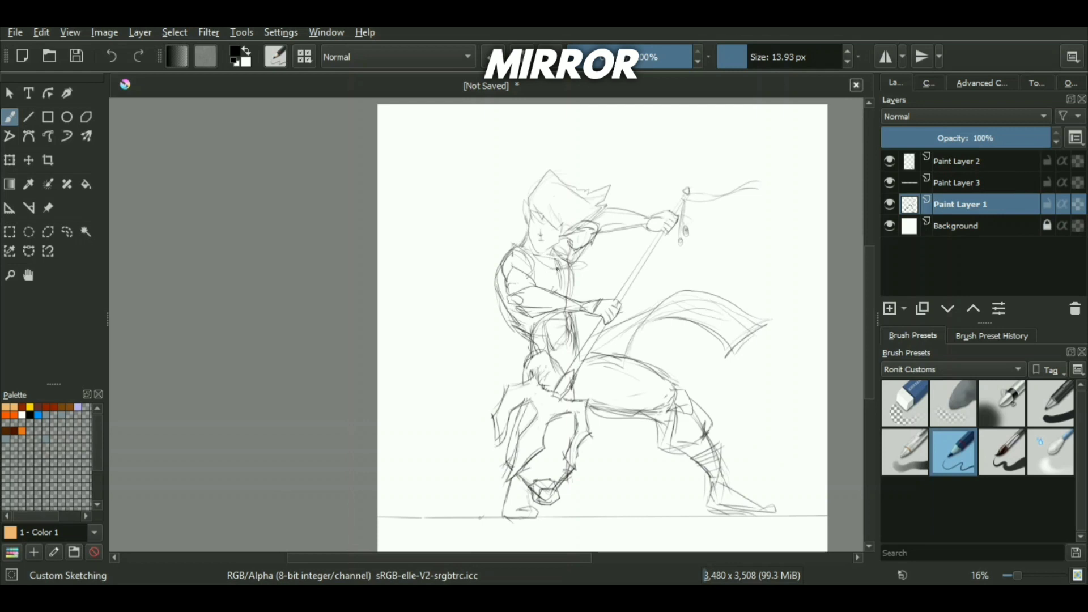
Mirror the canvas view of the staff fighter and refine the raised gripping hand and the lower forearm.
{"action": "key", "text": "m"}
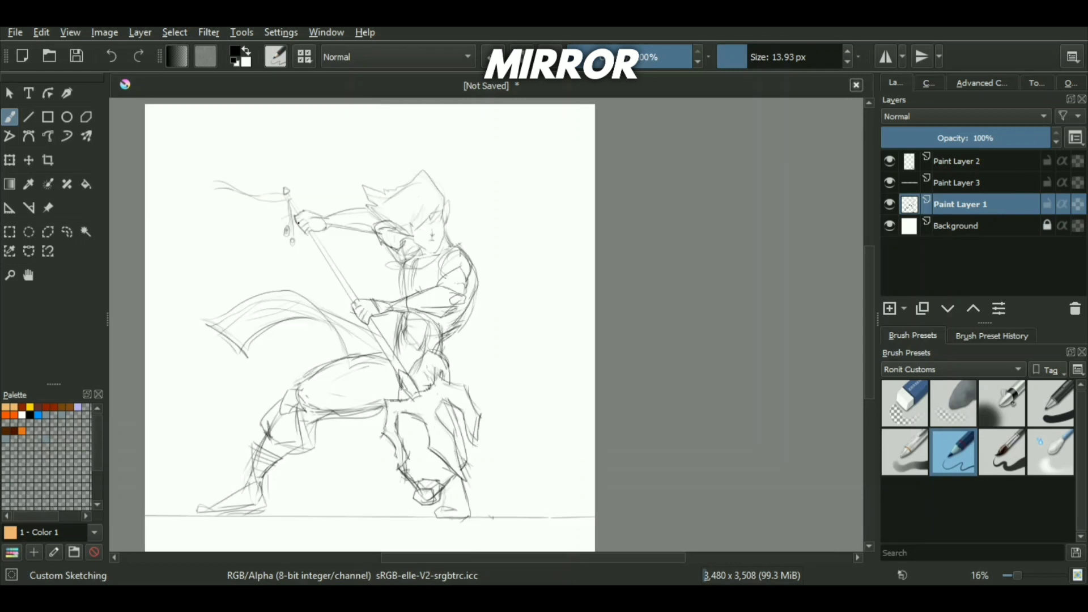
{"action": "scroll", "coordinate": [319, 238], "scroll_direction": "up", "scroll_amount": 3}
{"action": "mouse_move", "coordinate": [302, 230]}
{"action": "left_mouse_down"}
{"action": "mouse_move", "coordinate": [314, 225]}
{"action": "mouse_move", "coordinate": [304, 237]}
{"action": "left_mouse_up"}
{"action": "left_click_drag", "start_coordinate": [308, 240], "coordinate": [319, 229]}
{"action": "scroll", "coordinate": [329, 295], "scroll_direction": "down", "scroll_amount": 1}
{"action": "scroll", "coordinate": [329, 295], "scroll_direction": "up", "scroll_amount": 1}
{"action": "left_click_drag", "start_coordinate": [506, 336], "coordinate": [499, 372]}
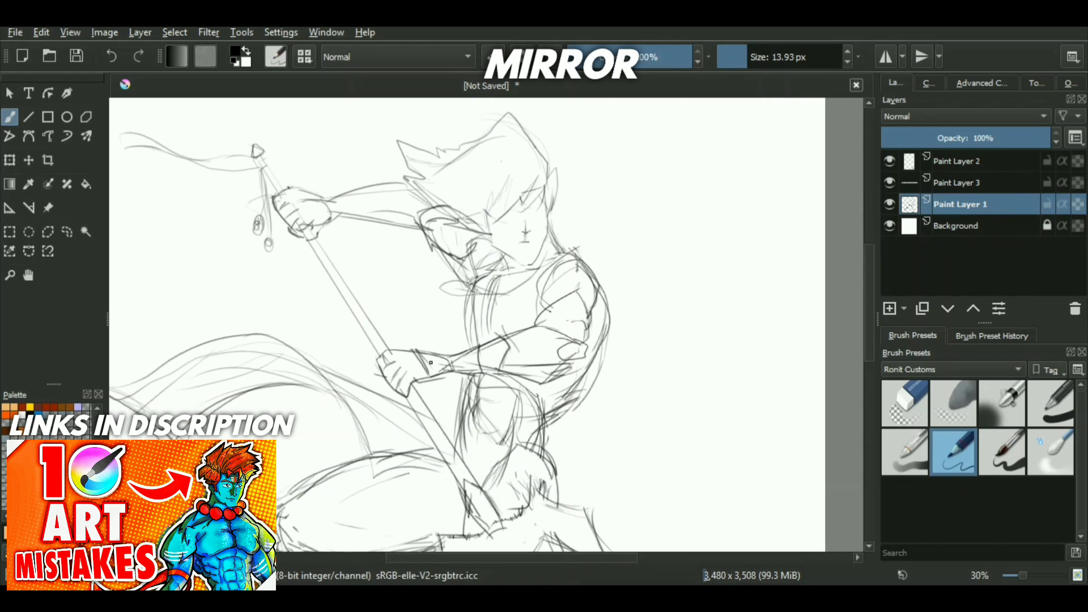
Sketch cuff lines at the wrists of both hands gripping the staff.
{"action": "left_click_drag", "start_coordinate": [413, 348], "coordinate": [429, 376]}
{"action": "left_click_drag", "start_coordinate": [427, 379], "coordinate": [461, 371]}
{"action": "left_click_drag", "start_coordinate": [314, 196], "coordinate": [368, 185]}
Erase stray construction lines around the bent thigh, knee and shin with the Eraser Circle brush.
{"action": "scroll", "coordinate": [385, 301], "scroll_direction": "down", "scroll_amount": 2}
{"action": "scroll", "coordinate": [371, 411], "scroll_direction": "up", "scroll_amount": 3}
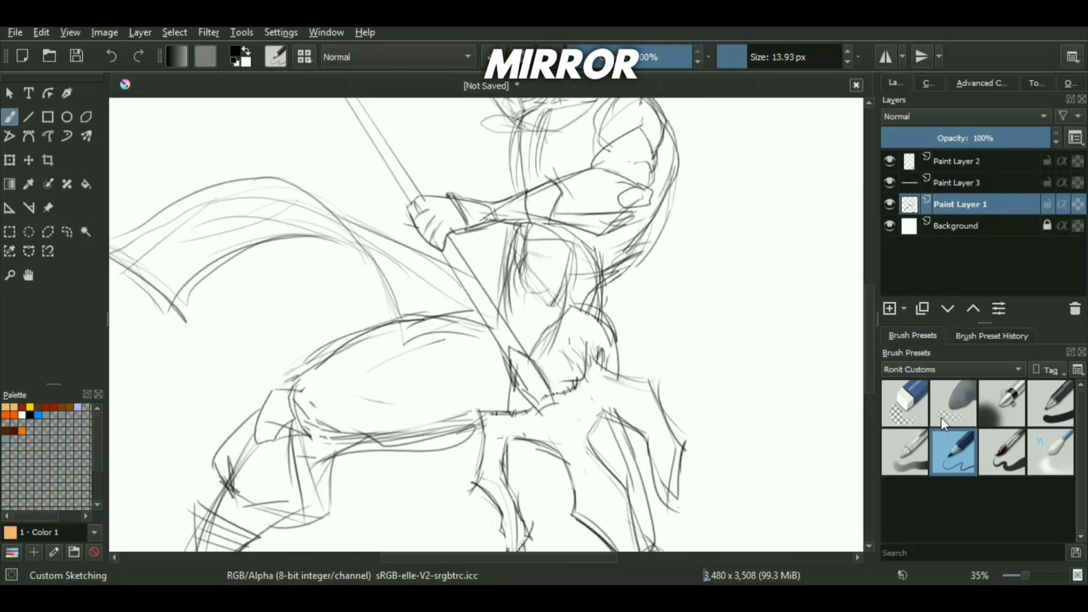
{"action": "left_click", "coordinate": [943, 418]}
{"action": "left_click", "coordinate": [907, 405]}
{"action": "left_click_drag", "start_coordinate": [486, 318], "coordinate": [410, 317]}
{"action": "scroll", "coordinate": [524, 347], "scroll_direction": "down", "scroll_amount": 2}
{"action": "scroll", "coordinate": [416, 305], "scroll_direction": "up", "scroll_amount": 2}
{"action": "left_click_drag", "start_coordinate": [299, 453], "coordinate": [283, 488]}
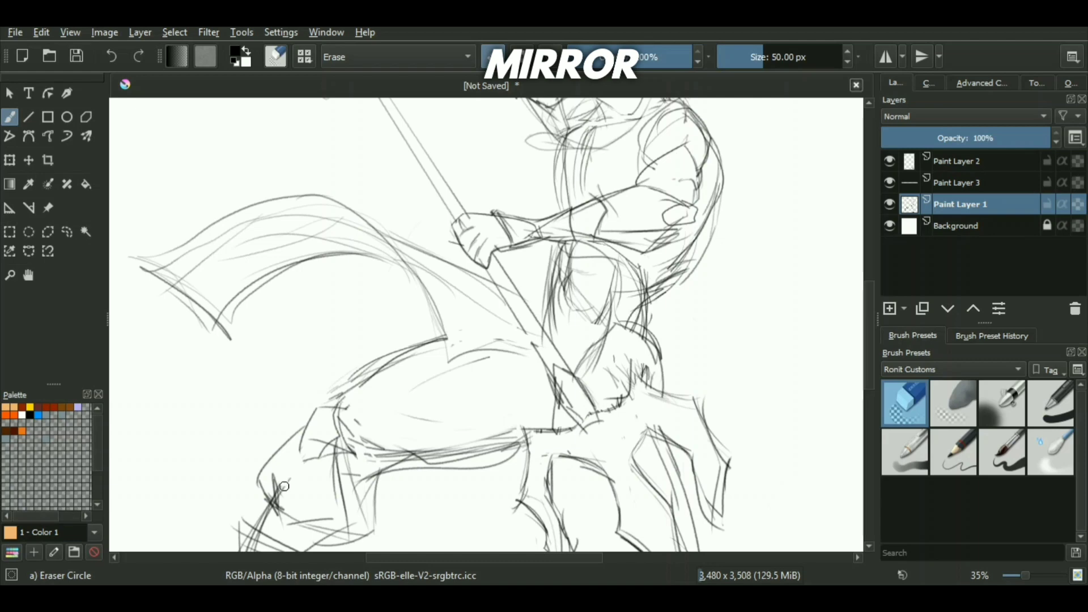
{"action": "left_click_drag", "start_coordinate": [371, 452], "coordinate": [454, 447]}
{"action": "left_click_drag", "start_coordinate": [333, 465], "coordinate": [326, 483]}
Lighten overlapping lines on the forearm, chest, back and hanging cloth with the Eraser Soft brush.
{"action": "scroll", "coordinate": [456, 510], "scroll_direction": "down", "scroll_amount": 3}
{"action": "scroll", "coordinate": [510, 361], "scroll_direction": "up", "scroll_amount": 3}
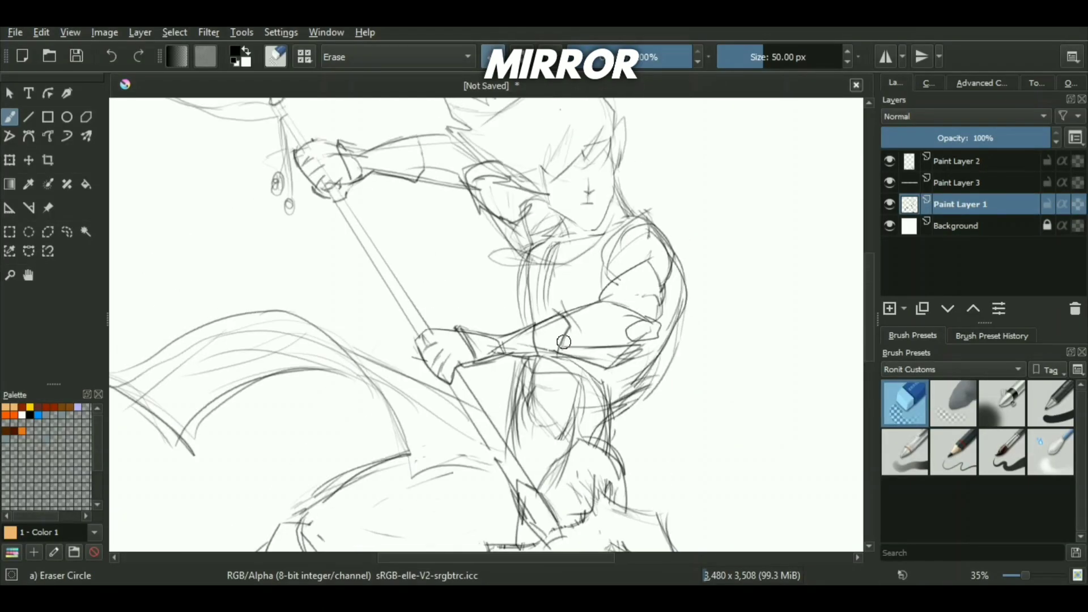
{"action": "left_click", "coordinate": [947, 409]}
{"action": "left_click_drag", "start_coordinate": [576, 320], "coordinate": [565, 306]}
{"action": "left_click_drag", "start_coordinate": [569, 347], "coordinate": [602, 348]}
{"action": "left_click_drag", "start_coordinate": [516, 232], "coordinate": [510, 280]}
{"action": "left_click_drag", "start_coordinate": [525, 322], "coordinate": [531, 364]}
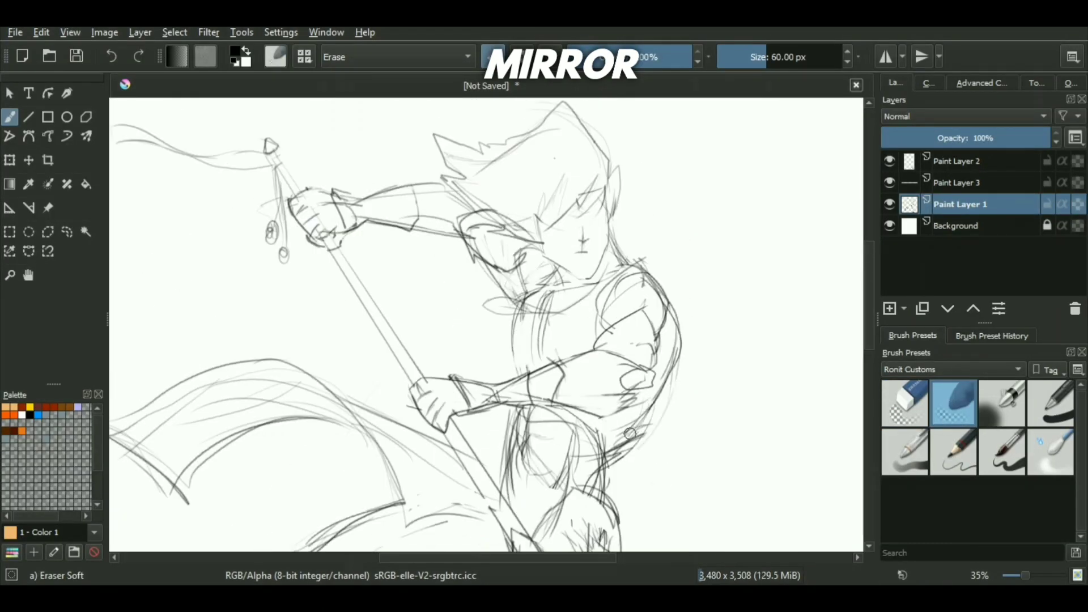
{"action": "left_click_drag", "start_coordinate": [636, 435], "coordinate": [617, 449]}
{"action": "scroll", "coordinate": [309, 181], "scroll_direction": "down", "scroll_amount": 2}
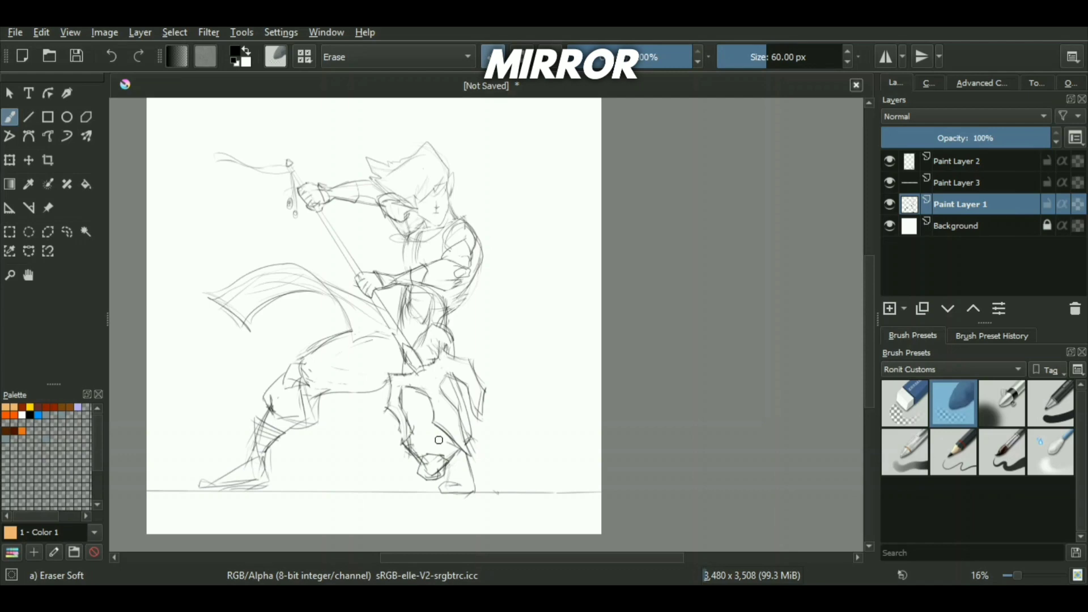
{"action": "left_click_drag", "start_coordinate": [439, 440], "coordinate": [444, 489]}
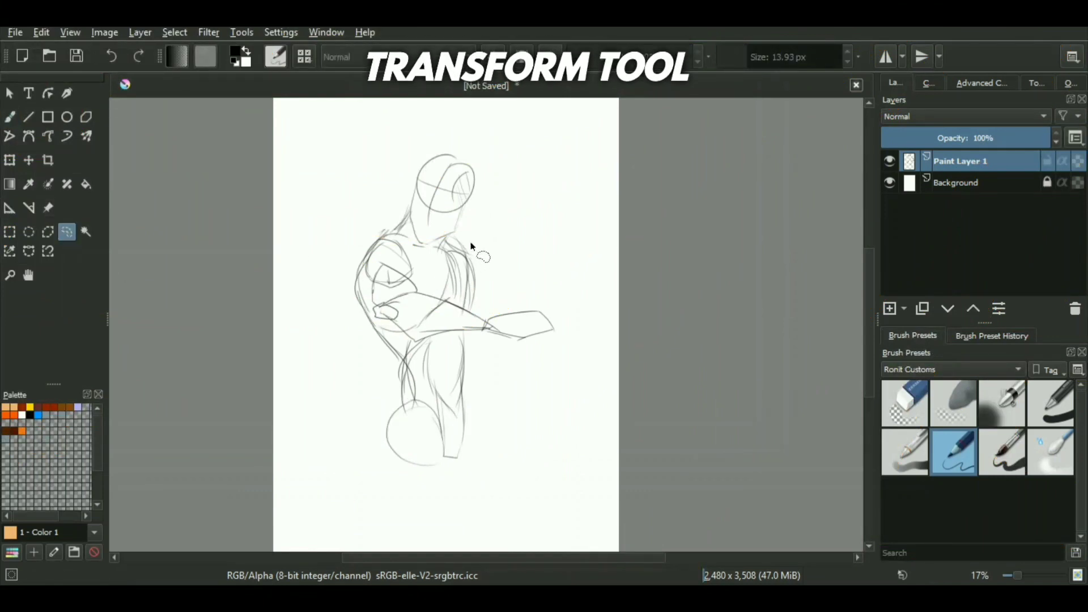
Select the torso sketch's head with a freehand selection, tilt it slightly counterclockwise and reposition it with the Transform tool.
{"action": "mouse_move", "coordinate": [452, 243]}
{"action": "left_mouse_down"}
{"action": "mouse_move", "coordinate": [535, 170]}
{"action": "mouse_move", "coordinate": [551, 195]}
{"action": "left_mouse_up"}
{"action": "mouse_move", "coordinate": [468, 125]}
{"action": "left_mouse_down"}
{"action": "mouse_move", "coordinate": [396, 236]}
{"action": "mouse_move", "coordinate": [443, 136]}
{"action": "left_mouse_up"}
{"action": "left_click", "coordinate": [67, 184]}
{"action": "left_click", "coordinate": [9, 160]}
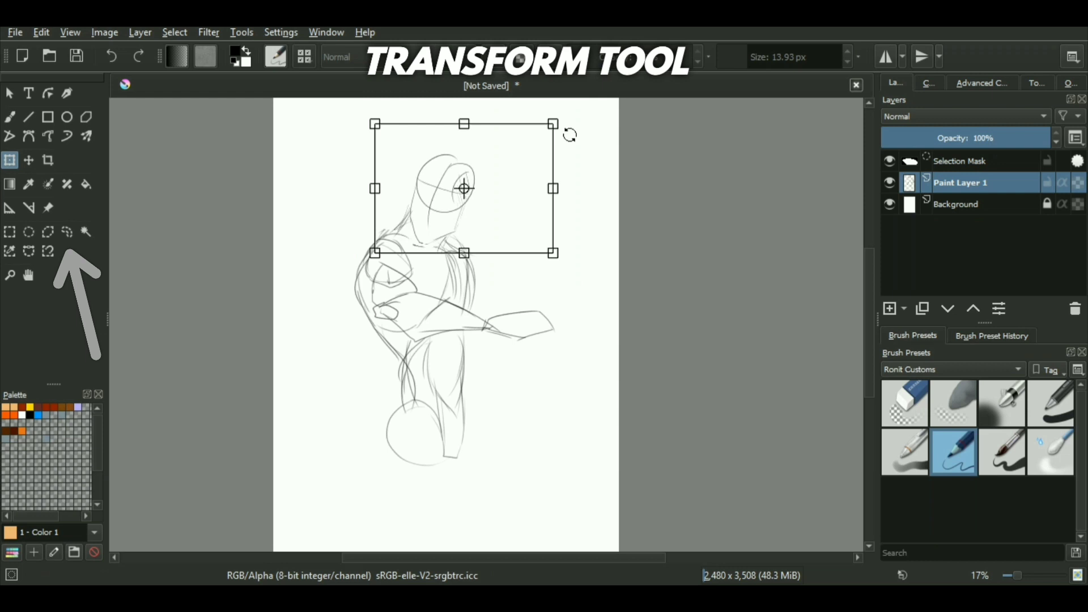
{"action": "left_click_drag", "start_coordinate": [571, 136], "coordinate": [564, 123]}
{"action": "left_click_drag", "start_coordinate": [507, 175], "coordinate": [500, 170]}
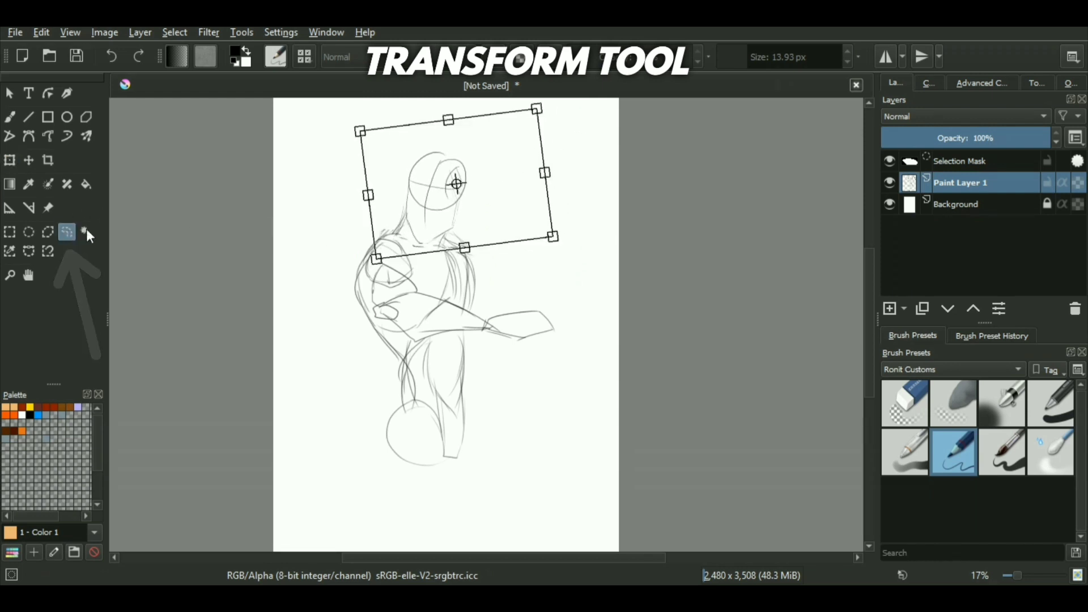
Select the waist with a freehand selection, rotate and reposition it with the Transform tool, and return to the brush.
{"action": "left_click", "coordinate": [67, 231]}
{"action": "mouse_move", "coordinate": [486, 348]}
{"action": "left_mouse_down"}
{"action": "mouse_move", "coordinate": [378, 384]}
{"action": "mouse_move", "coordinate": [450, 449]}
{"action": "mouse_move", "coordinate": [454, 360]}
{"action": "mouse_move", "coordinate": [487, 349]}
{"action": "left_mouse_up"}
{"action": "key", "text": "ctrl+t"}
{"action": "left_click_drag", "start_coordinate": [530, 255], "coordinate": [505, 242]}
{"action": "left_click_drag", "start_coordinate": [455, 353], "coordinate": [403, 406]}
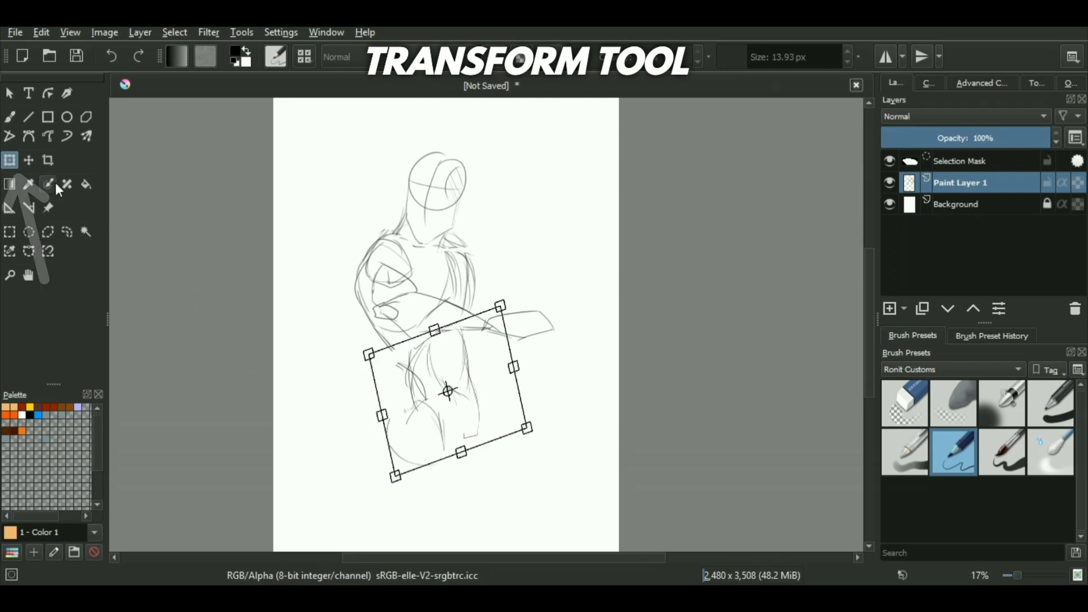
{"action": "key", "text": "b"}
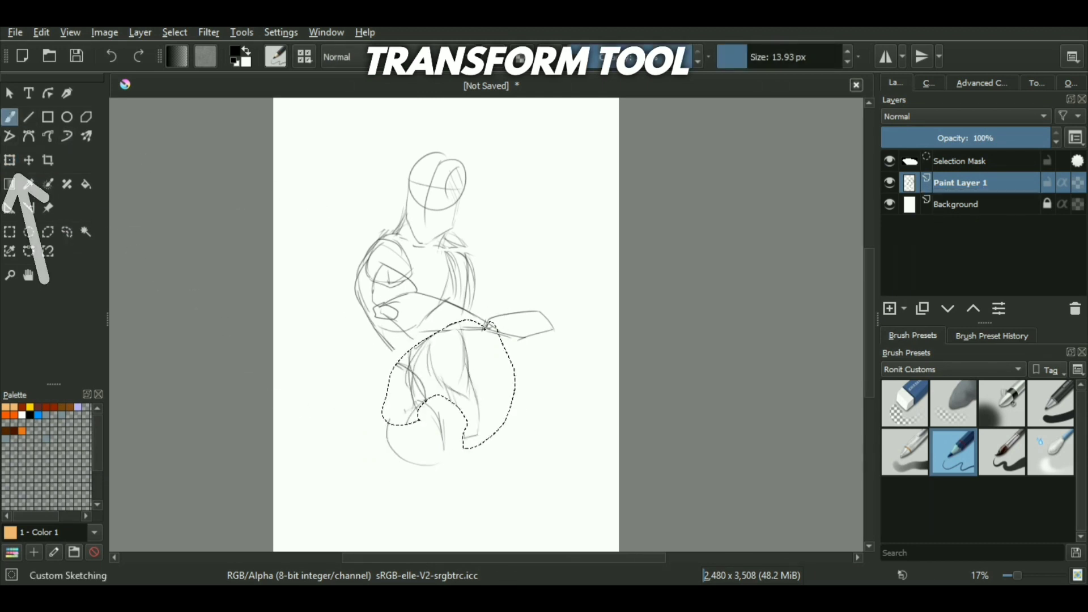
Undo the last two changes to the waist section of the torso sketch.
{"action": "left_click", "coordinate": [67, 232]}
{"action": "key", "text": "ctrl+z"}
{"action": "key", "text": "ctrl+z"}
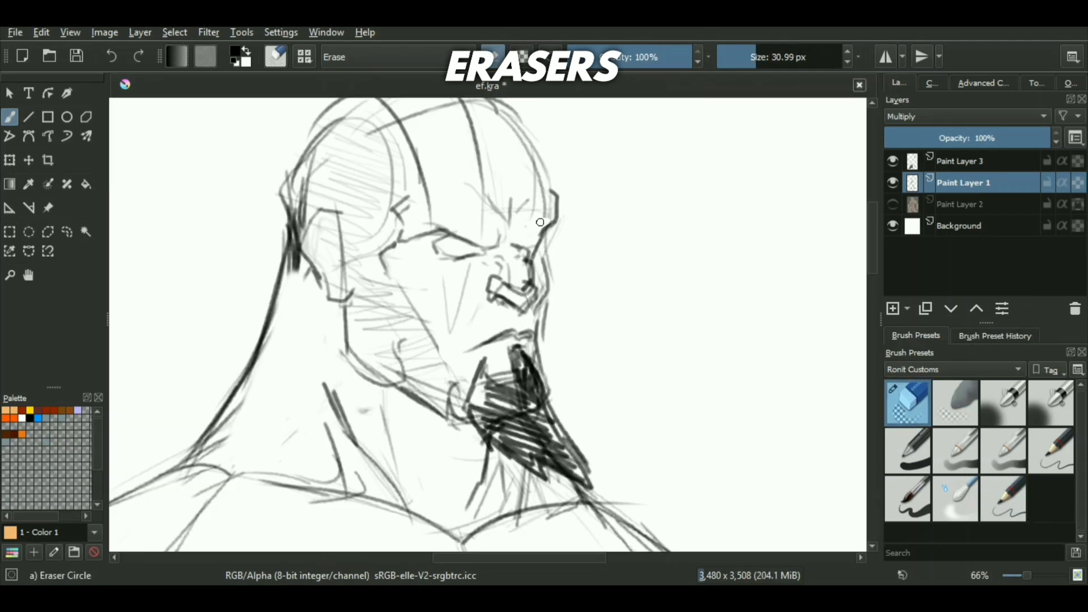
Erase the bearded figure's brow outline beside the far eye and redraw it with the square-sketching brush.
{"action": "mouse_move", "coordinate": [540, 222]}
{"action": "left_mouse_down"}
{"action": "mouse_move", "coordinate": [562, 195]}
{"action": "mouse_move", "coordinate": [552, 204]}
{"action": "mouse_move", "coordinate": [583, 226]}
{"action": "mouse_move", "coordinate": [544, 178]}
{"action": "mouse_move", "coordinate": [554, 230]}
{"action": "mouse_move", "coordinate": [531, 245]}
{"action": "left_mouse_up"}
{"action": "left_click", "coordinate": [1010, 497]}
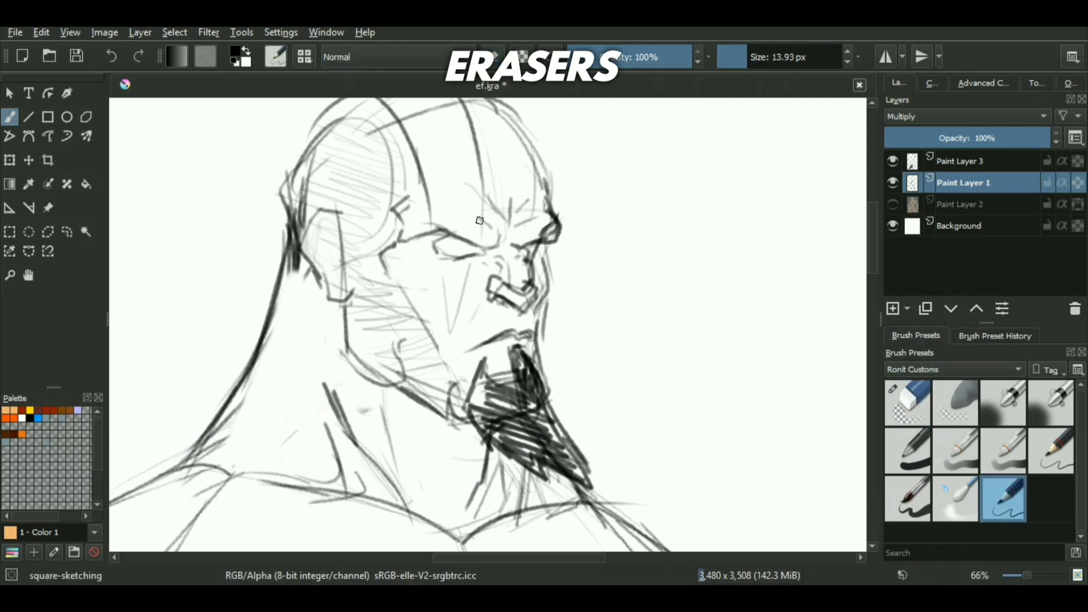
{"action": "scroll", "coordinate": [548, 312], "scroll_direction": "down", "scroll_amount": 5}
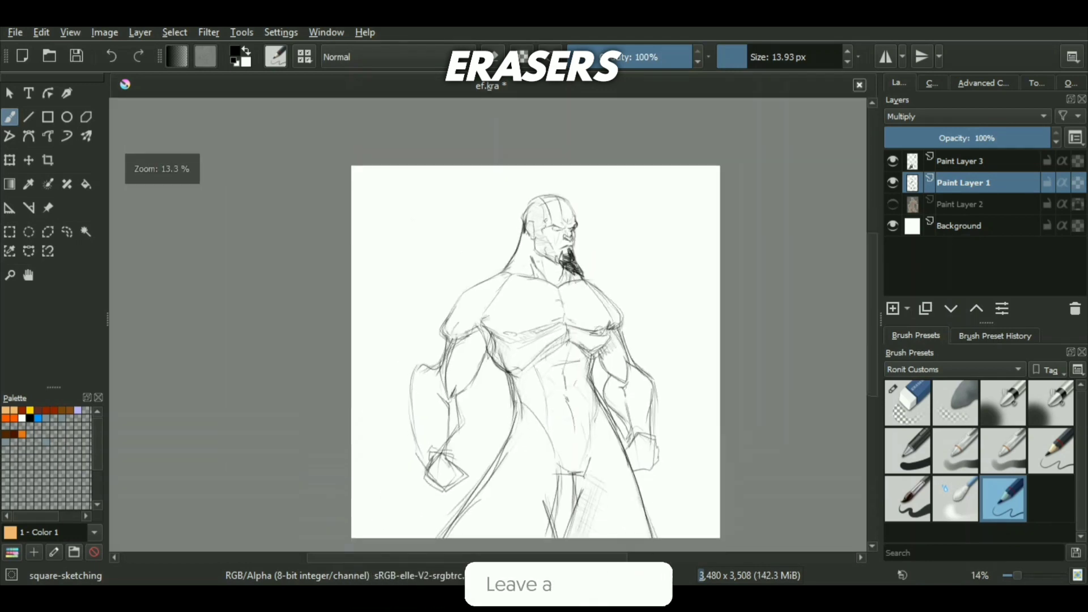
{"action": "left_click_drag", "start_coordinate": [625, 322], "coordinate": [615, 308]}
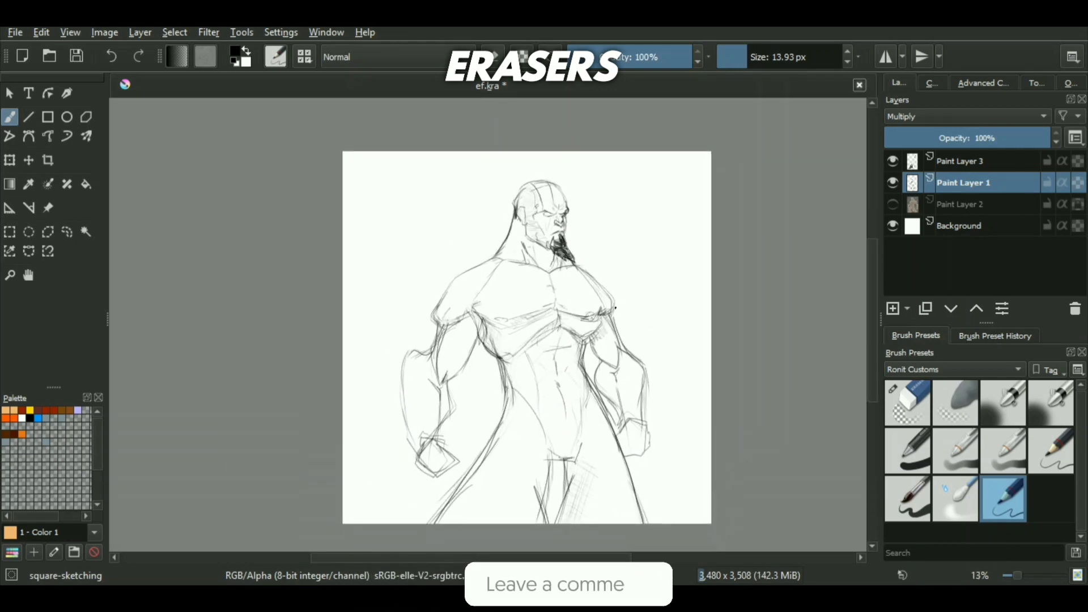
{"action": "left_click_drag", "start_coordinate": [585, 239], "coordinate": [527, 206]}
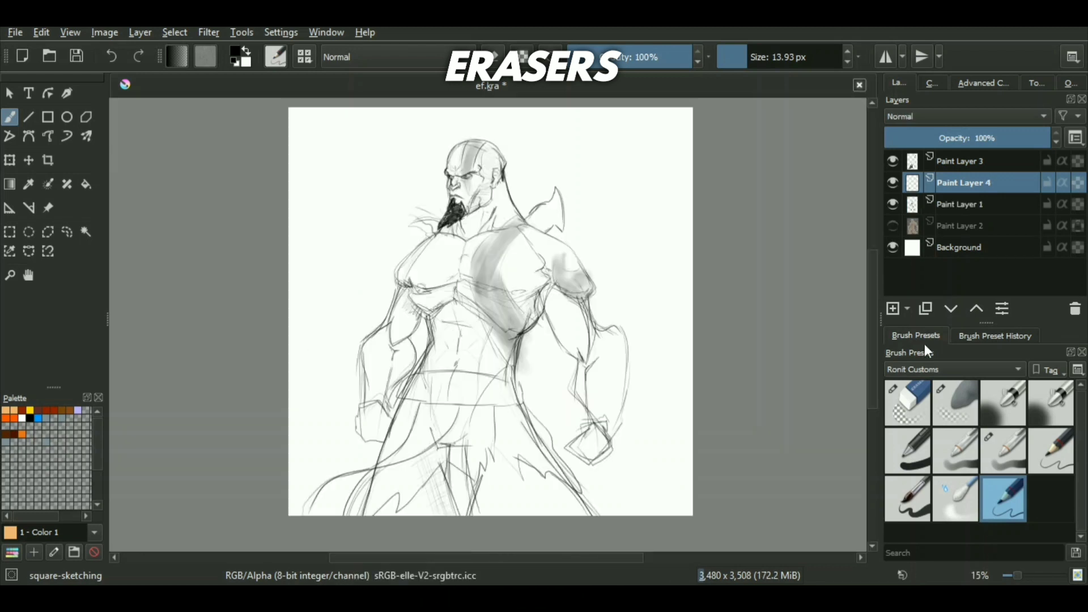
Switch to the Eraser Circle brush and make Paint Layer 1 active.
{"action": "left_click", "coordinate": [908, 401]}
{"action": "left_click", "coordinate": [917, 205]}
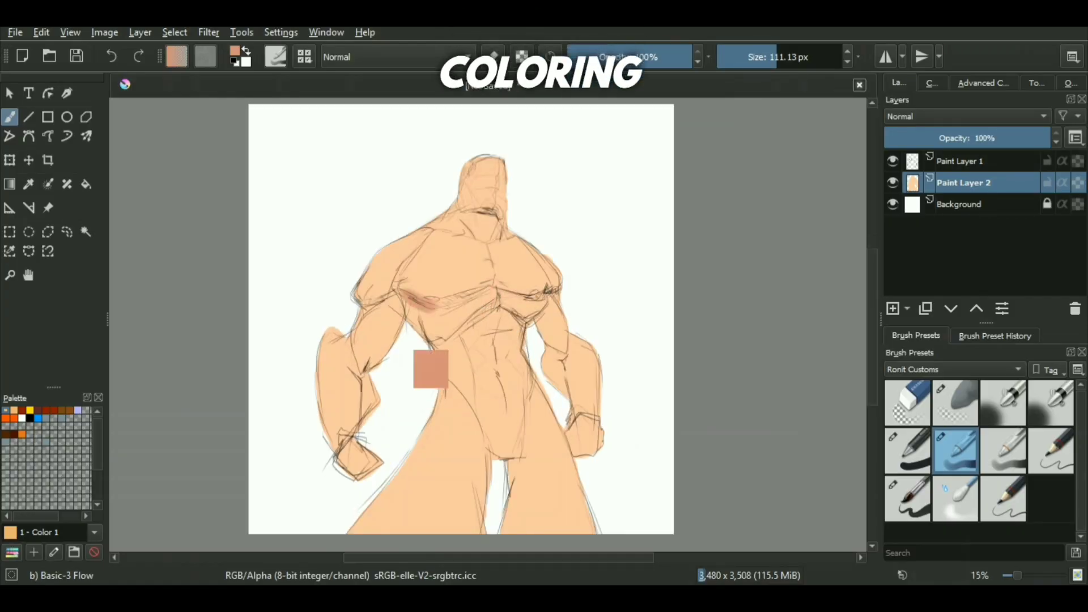
Undo the last shading stroke and shade beneath the chin, pectorals and ribcage with the Basic-3 Flow brush.
{"action": "key", "text": "ctrl+z"}
{"action": "left_click_drag", "start_coordinate": [475, 214], "coordinate": [494, 216]}
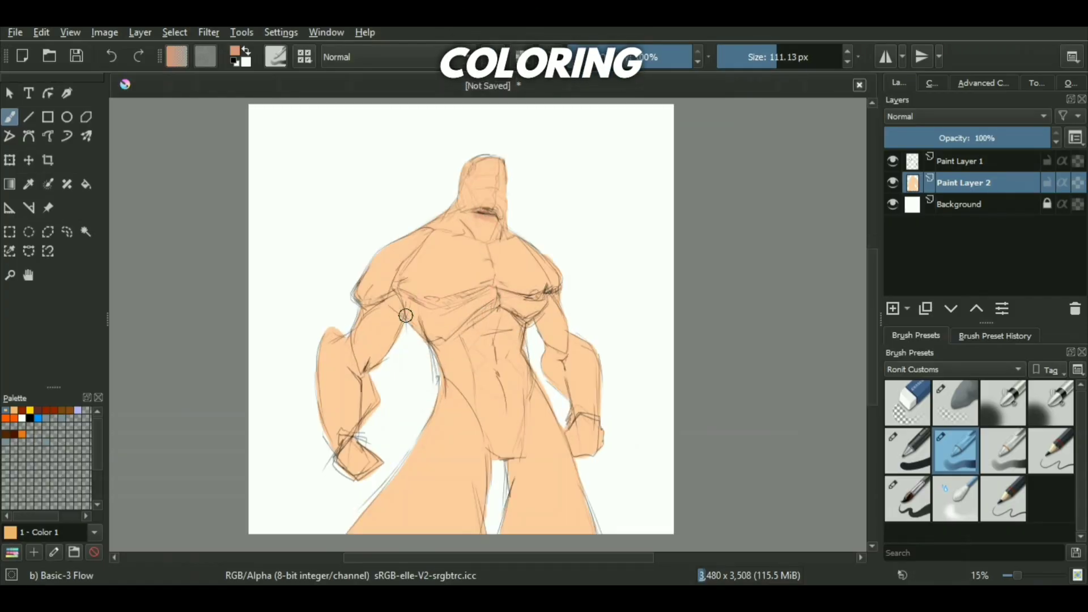
{"action": "left_click_drag", "start_coordinate": [473, 297], "coordinate": [495, 290]}
{"action": "left_click_drag", "start_coordinate": [504, 291], "coordinate": [542, 295]}
{"action": "left_click_drag", "start_coordinate": [442, 344], "coordinate": [476, 332]}
{"action": "left_click_drag", "start_coordinate": [438, 330], "coordinate": [441, 295]}
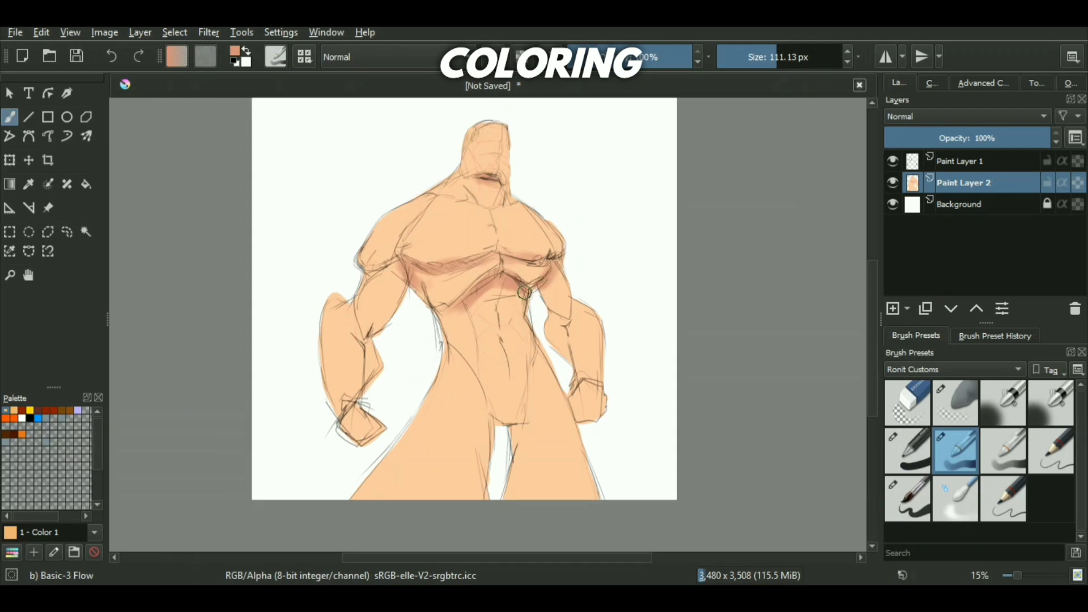
Shade the far side of the chest, the crotch and the inner thigh in the same reddish skin tone.
{"action": "left_click_drag", "start_coordinate": [545, 281], "coordinate": [549, 236]}
{"action": "left_click_drag", "start_coordinate": [490, 357], "coordinate": [517, 399]}
{"action": "left_click_drag", "start_coordinate": [495, 386], "coordinate": [496, 442]}
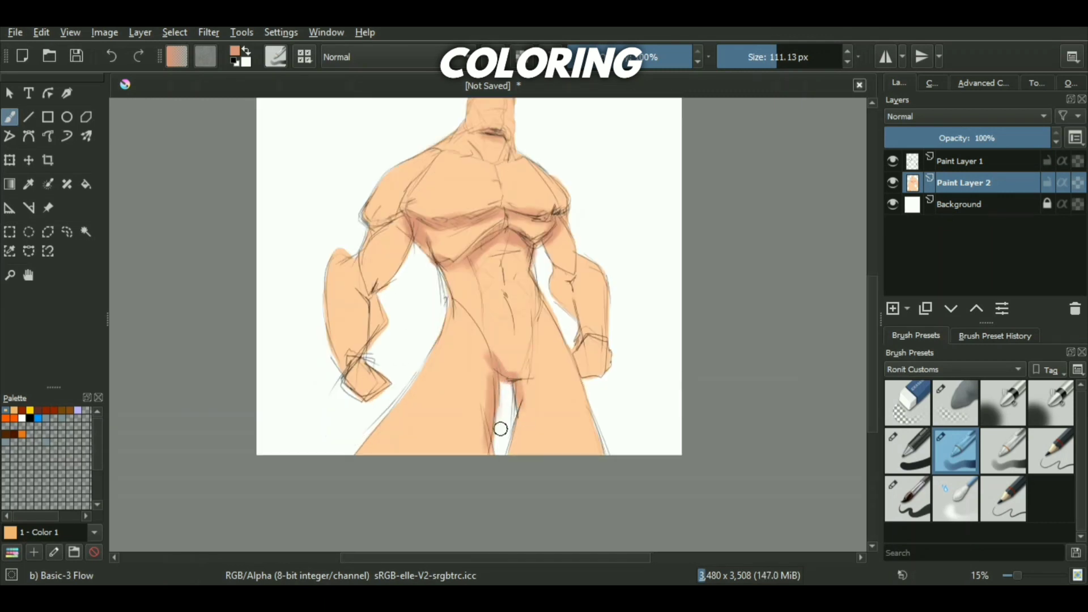
Enlarge the brush to 341.12 px and softly shade the abdomen and upper inner thighs.
{"action": "scroll", "coordinate": [501, 437], "scroll_direction": "down", "scroll_amount": 1}
{"action": "left_click", "coordinate": [804, 57]}
{"action": "left_click_drag", "start_coordinate": [529, 317], "coordinate": [499, 305]}
{"action": "left_click_drag", "start_coordinate": [506, 346], "coordinate": [501, 322]}
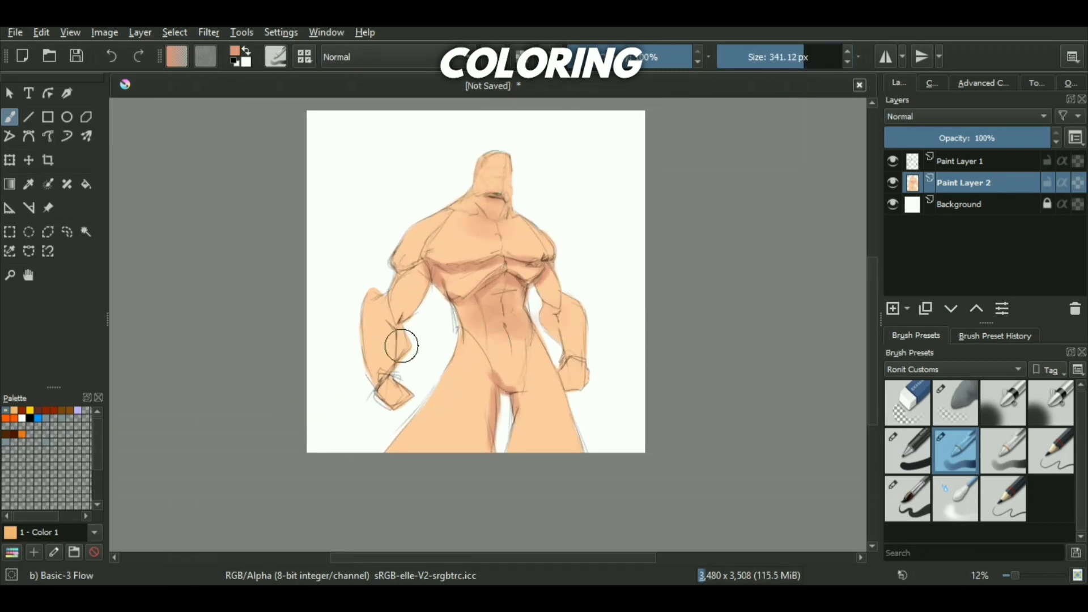
{"action": "left_click_drag", "start_coordinate": [523, 397], "coordinate": [507, 374]}
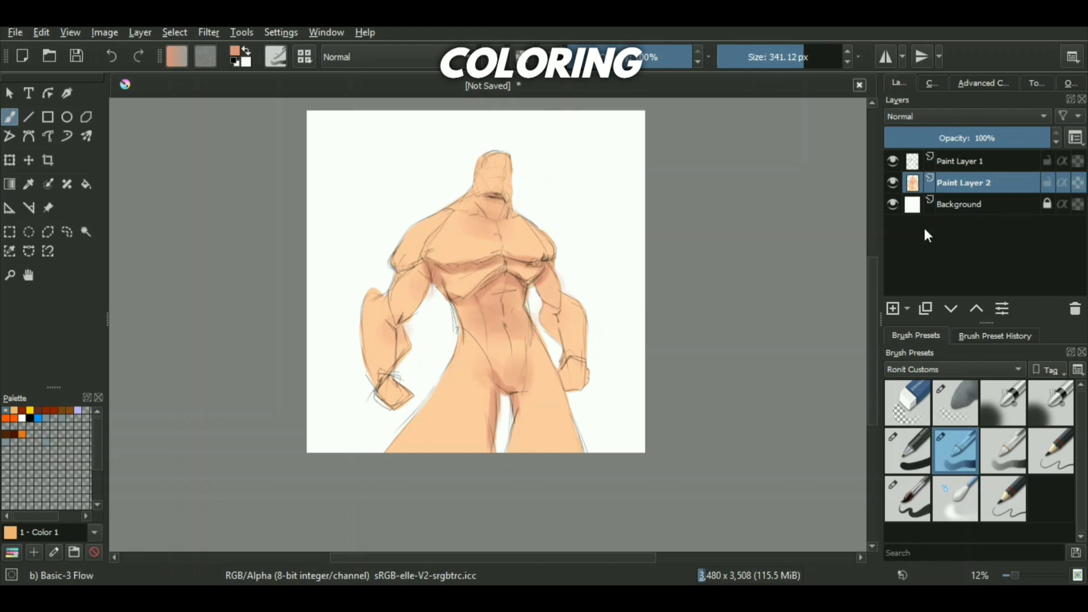
Undo the last five soft shading strokes.
{"action": "key", "text": "ctrl+z"}
{"action": "key", "text": "ctrl+z"}
{"action": "key", "text": "ctrl+z"}
{"action": "key", "text": "ctrl+z"}
{"action": "key", "text": "ctrl+z"}
Shade the abdomen and neck with a 134.87 px brush, keeping Paint Layer 2's transparency locked.
{"action": "left_click_drag", "start_coordinate": [506, 311], "coordinate": [494, 329]}
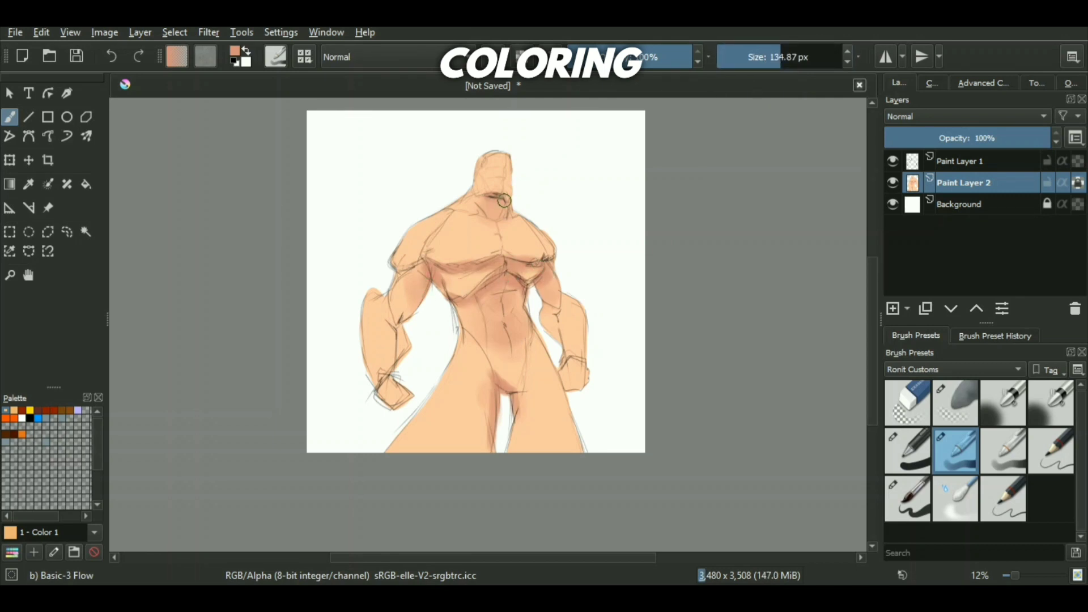
{"action": "left_click_drag", "start_coordinate": [504, 200], "coordinate": [485, 196]}
{"action": "mouse_move", "coordinate": [484, 276]}
{"action": "left_mouse_down"}
{"action": "mouse_move", "coordinate": [508, 294]}
{"action": "mouse_move", "coordinate": [519, 330]}
{"action": "left_mouse_up"}
Swap the brush colours and set the foreground colour to the light skin tone #f8deba.
{"action": "left_click", "coordinate": [246, 51]}
{"action": "left_click", "coordinate": [235, 52]}
{"action": "left_click", "coordinate": [404, 232]}
{"action": "left_click", "coordinate": [376, 161]}
{"action": "left_click", "coordinate": [411, 236]}
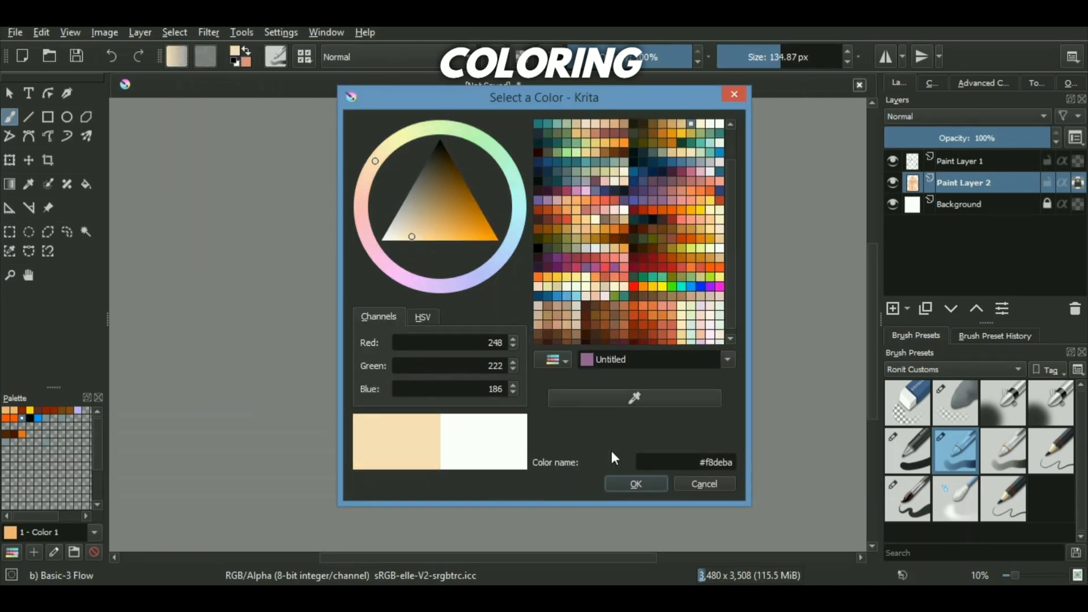
{"action": "key", "text": "Return"}
Undo the last two strokes, enlarge the brush to 205.11 px, and paint highlights on the upper chest and outer forearm.
{"action": "key", "text": "ctrl+z"}
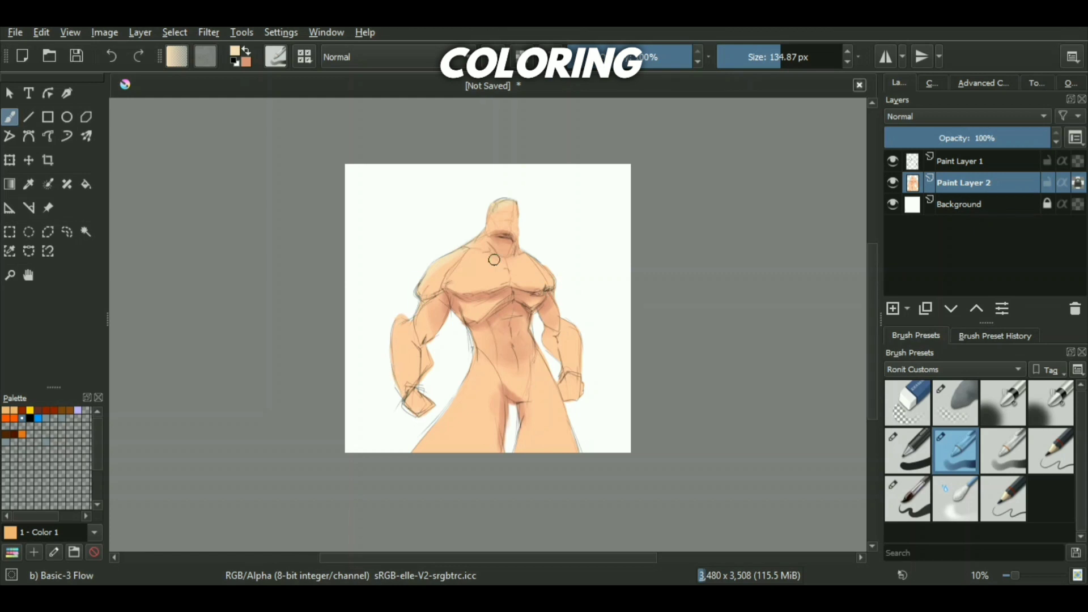
{"action": "key", "text": "ctrl+z"}
{"action": "key", "text": "]"}
{"action": "key", "text": "]"}
{"action": "key", "text": "]"}
{"action": "scroll", "coordinate": [472, 285], "scroll_direction": "up", "scroll_amount": 2}
{"action": "left_click_drag", "start_coordinate": [462, 258], "coordinate": [516, 269]}
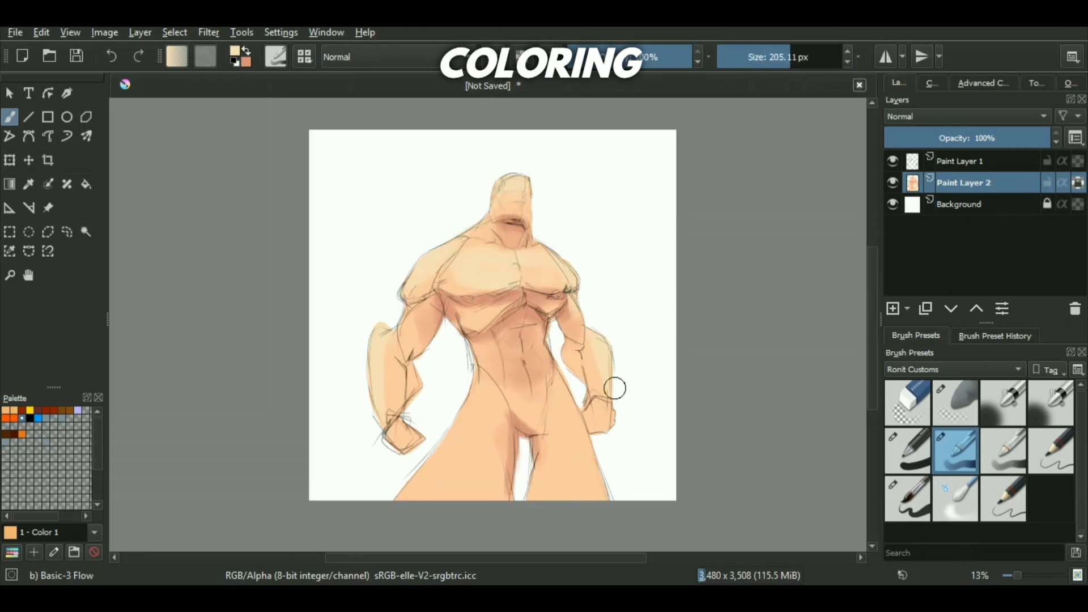
{"action": "left_click_drag", "start_coordinate": [388, 319], "coordinate": [385, 386]}
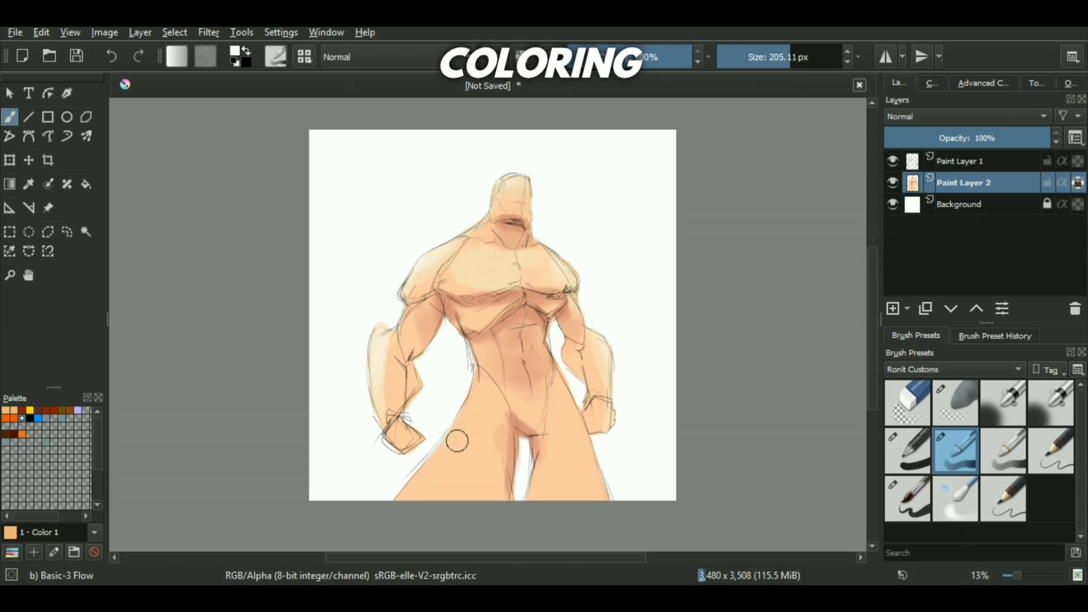
Try white highlights on both thighs, the upper chest near the shoulder and the head.
{"action": "left_click_drag", "start_coordinate": [445, 451], "coordinate": [426, 492]}
{"action": "left_click_drag", "start_coordinate": [556, 449], "coordinate": [573, 483]}
{"action": "scroll", "coordinate": [605, 468], "scroll_direction": "up", "scroll_amount": 2}
{"action": "left_click_drag", "start_coordinate": [465, 235], "coordinate": [428, 248]}
{"action": "scroll", "coordinate": [515, 315], "scroll_direction": "down", "scroll_amount": 3}
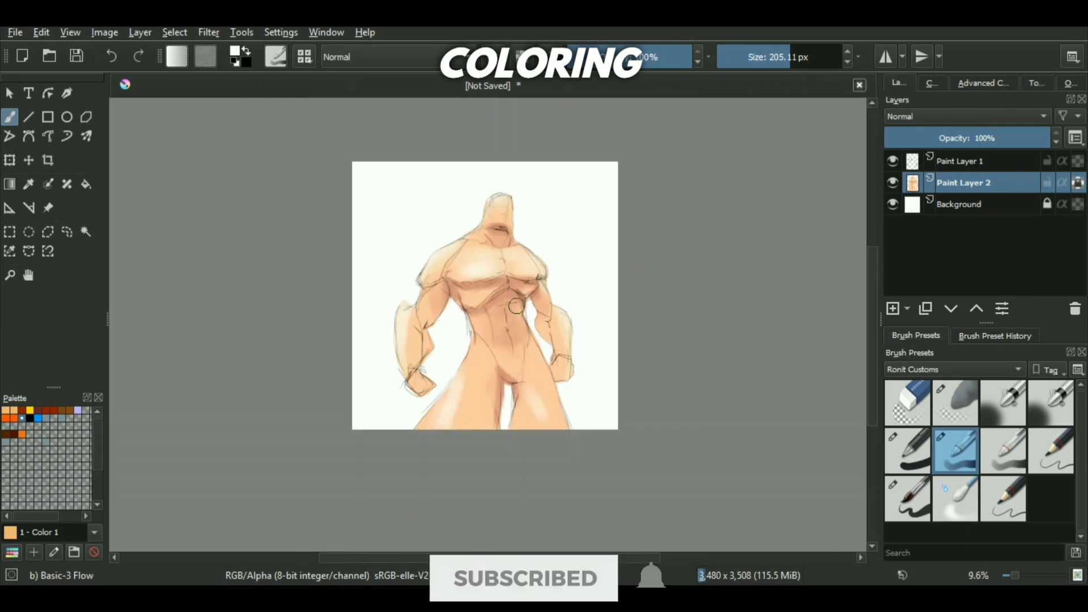
{"action": "scroll", "coordinate": [515, 315], "scroll_direction": "up", "scroll_amount": 2}
{"action": "left_click_drag", "start_coordinate": [490, 177], "coordinate": [500, 173]}
Undo the last four white highlight strokes.
{"action": "scroll", "coordinate": [554, 217], "scroll_direction": "down", "scroll_amount": 2}
{"action": "key", "text": "ctrl+z"}
{"action": "key", "text": "ctrl+z"}
{"action": "key", "text": "ctrl+z"}
{"action": "key", "text": "ctrl+z"}
Brush a soft white highlight along the outer edge of the figure's left-hand thigh.
{"action": "scroll", "coordinate": [534, 385], "scroll_direction": "down", "scroll_amount": 2}
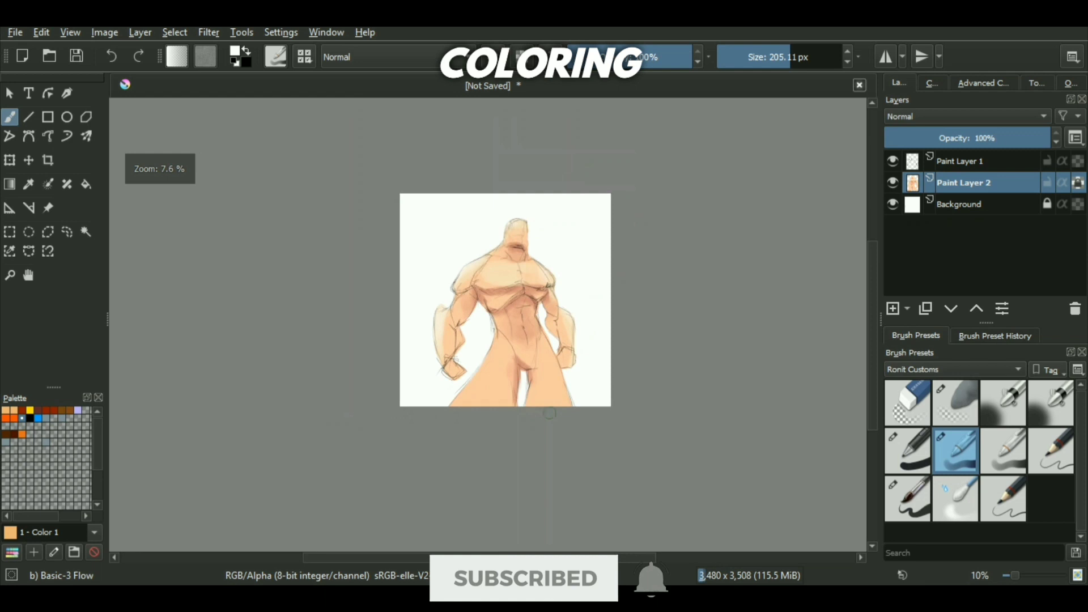
{"action": "scroll", "coordinate": [519, 399], "scroll_direction": "up", "scroll_amount": 3}
{"action": "key", "text": "minus"}
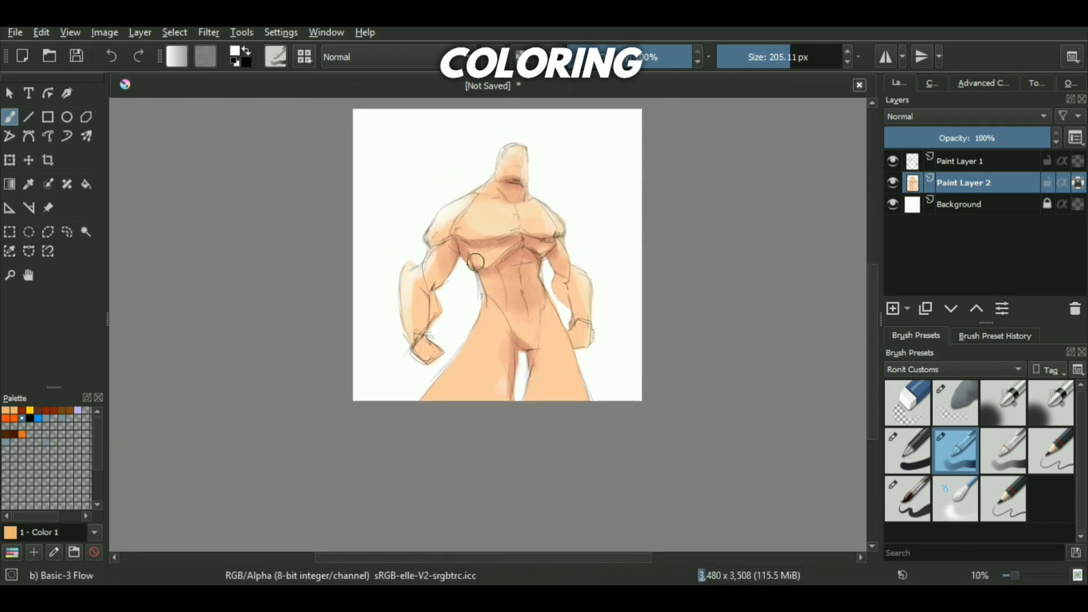
{"action": "key", "text": "minus"}
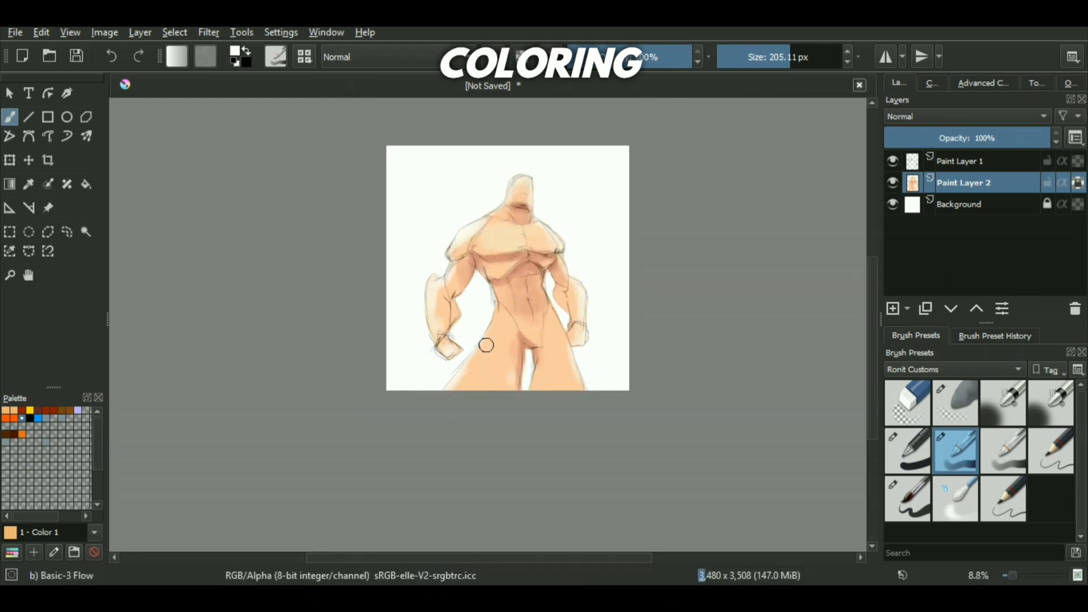
{"action": "left_click_drag", "start_coordinate": [487, 345], "coordinate": [463, 383]}
{"action": "scroll", "coordinate": [573, 393], "scroll_direction": "down", "scroll_amount": 1}
{"action": "scroll", "coordinate": [531, 346], "scroll_direction": "up", "scroll_amount": 1}
Unlock the Background layer and flood-fill it with black.
{"action": "left_click", "coordinate": [959, 204]}
{"action": "left_click", "coordinate": [1047, 204]}
{"action": "key", "text": "x"}
{"action": "left_click", "coordinate": [86, 185]}
{"action": "left_click", "coordinate": [626, 284]}
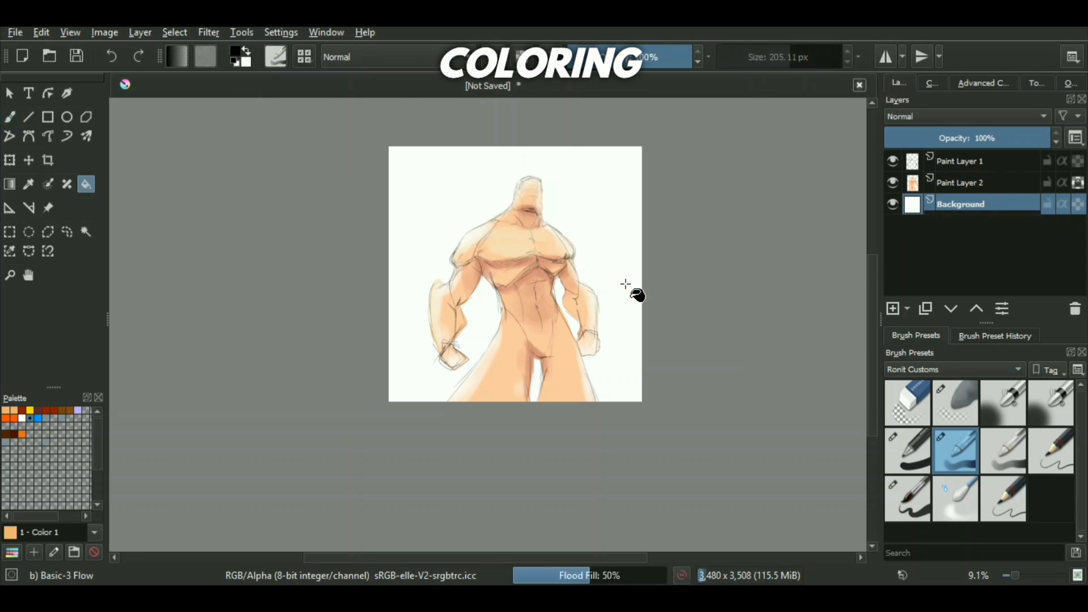
Add a filter mask to Paint Layer 2, and undo it together with the black background fill.
{"action": "right_click", "coordinate": [961, 183]}
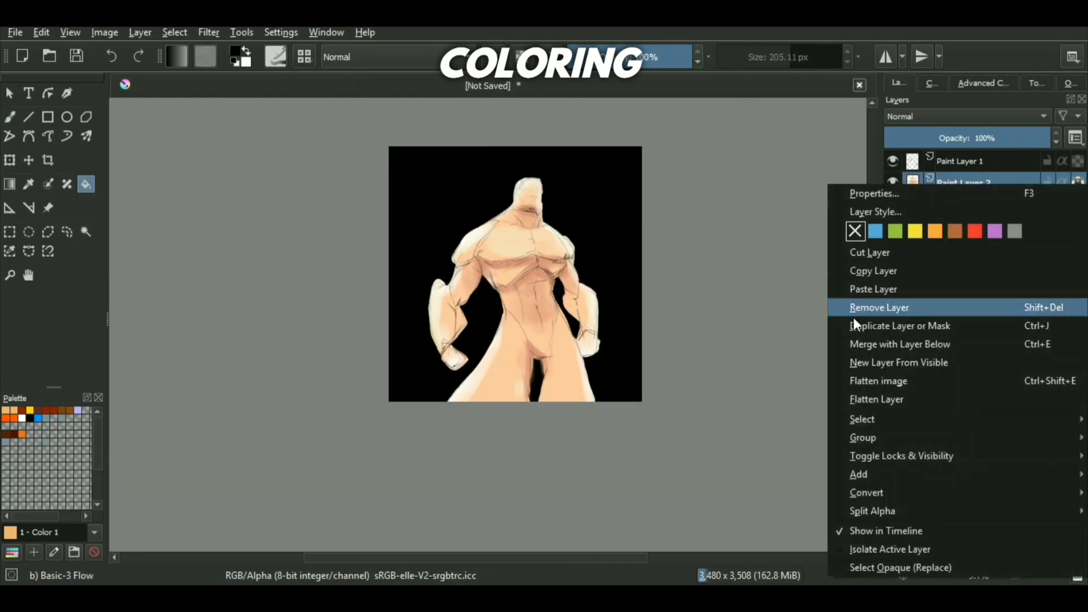
{"action": "mouse_move", "coordinate": [868, 474]}
{"action": "left_click", "coordinate": [742, 496]}
{"action": "left_click_drag", "start_coordinate": [572, 193], "coordinate": [265, 163]}
{"action": "left_click", "coordinate": [485, 567]}
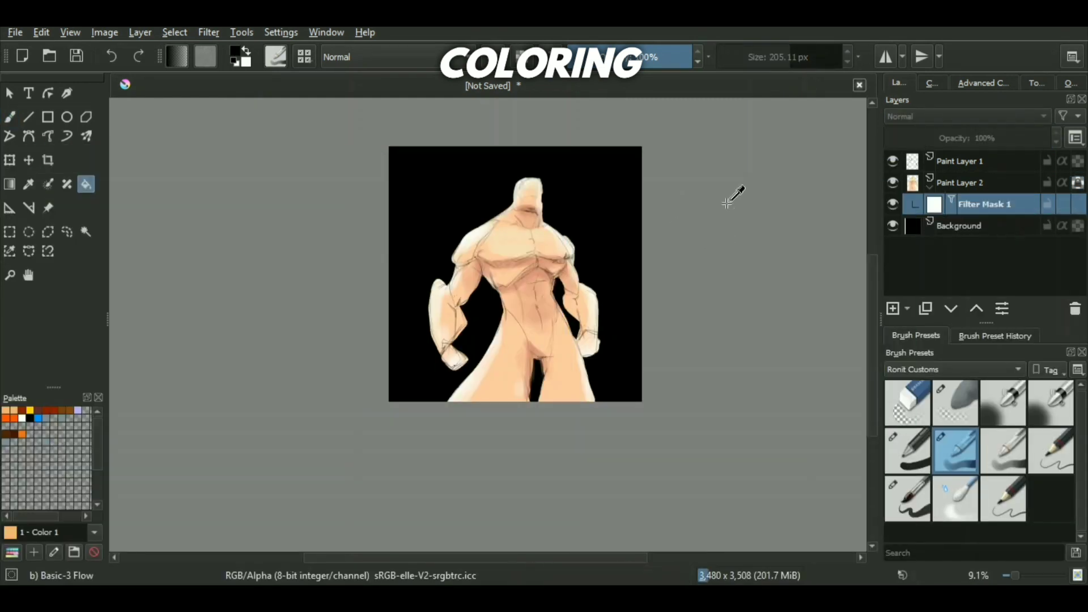
{"action": "key", "text": "ctrl+z"}
{"action": "key", "text": "ctrl+z"}
Add a filter mask to Paint Layer 2 and try the Color Balance, Burn, Dodge and Invert adjustment filters on it.
{"action": "right_click", "coordinate": [961, 185]}
{"action": "mouse_move", "coordinate": [856, 479]}
{"action": "left_click", "coordinate": [727, 500]}
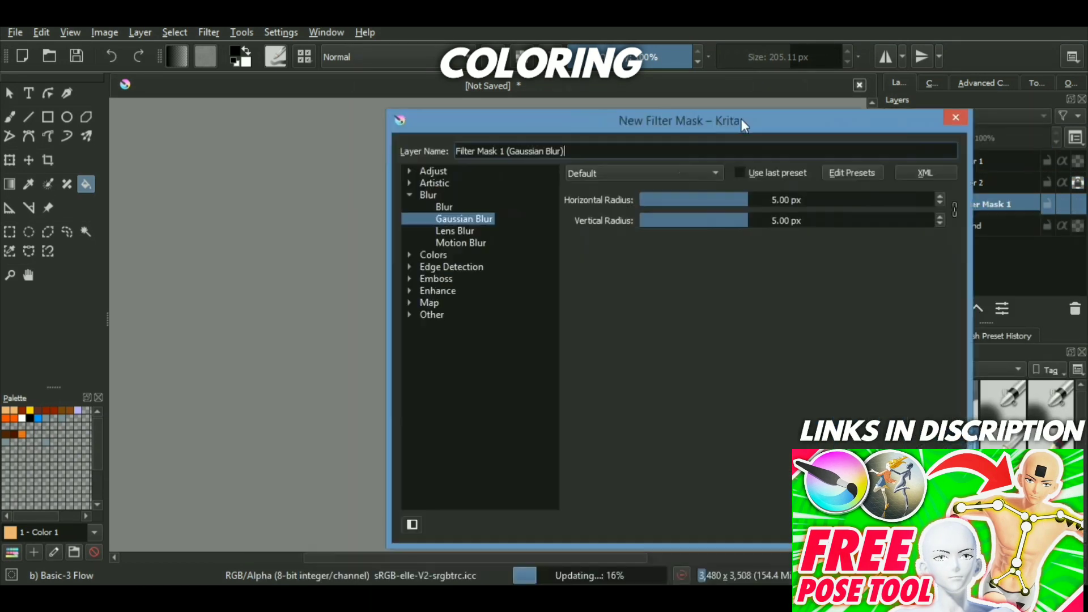
{"action": "left_click_drag", "start_coordinate": [741, 118], "coordinate": [909, 113]}
{"action": "left_click", "coordinate": [583, 174]}
{"action": "left_click", "coordinate": [582, 162]}
{"action": "left_click", "coordinate": [647, 199]}
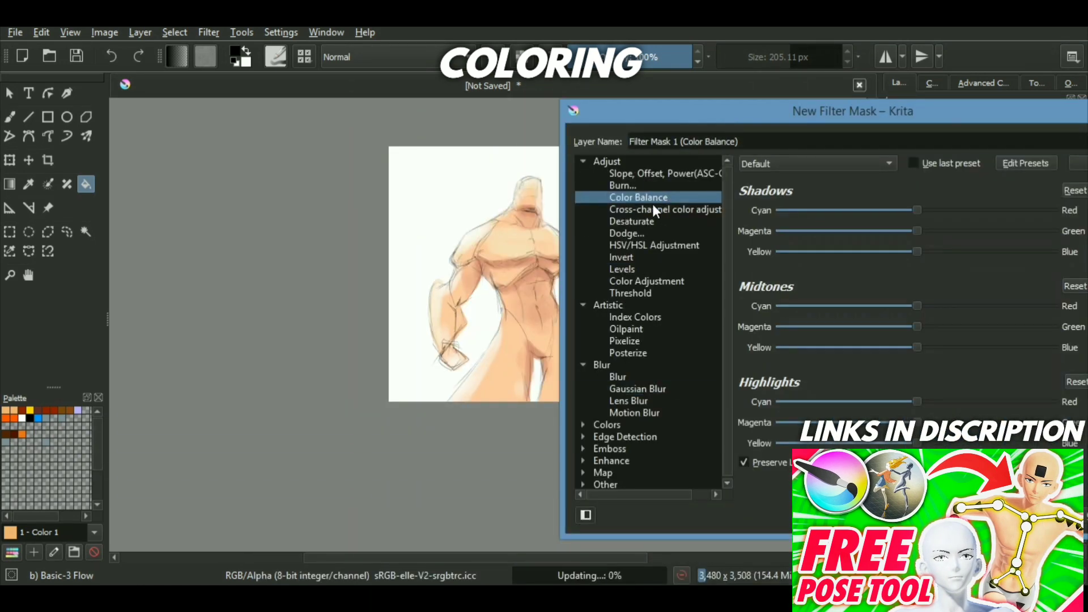
{"action": "left_click", "coordinate": [624, 186]}
{"action": "left_click", "coordinate": [629, 233]}
{"action": "left_click", "coordinate": [623, 258]}
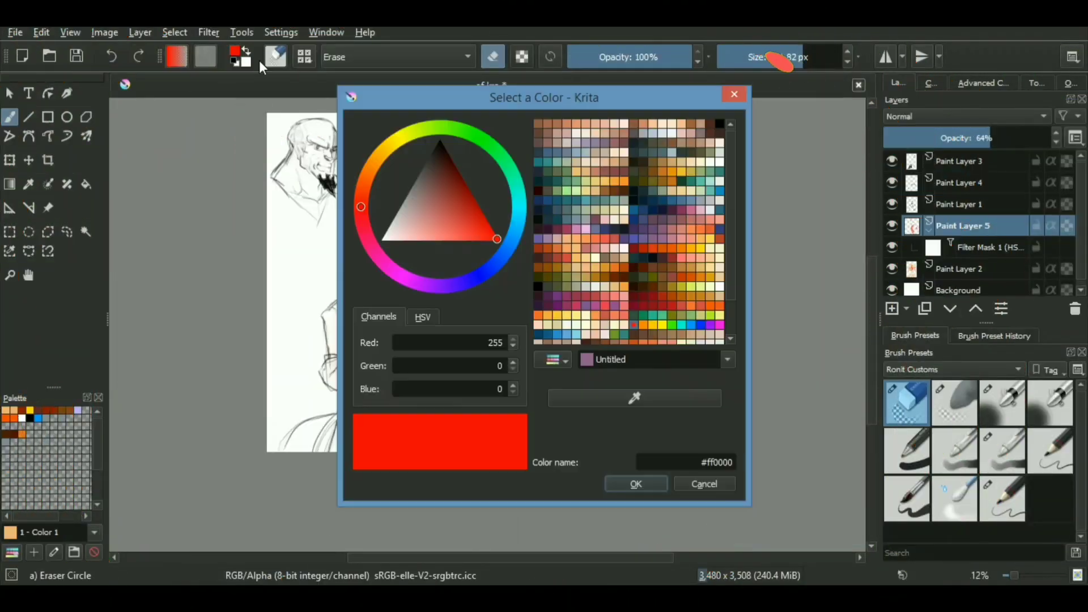
Set the foreground colour to dark brown, select the Basic-3 Flow RRR brush and add a paint layer above Paint Layer 5.
{"action": "left_click", "coordinate": [370, 177]}
{"action": "left_click", "coordinate": [637, 481]}
{"action": "left_click", "coordinate": [1002, 451]}
{"action": "left_click", "coordinate": [892, 309]}
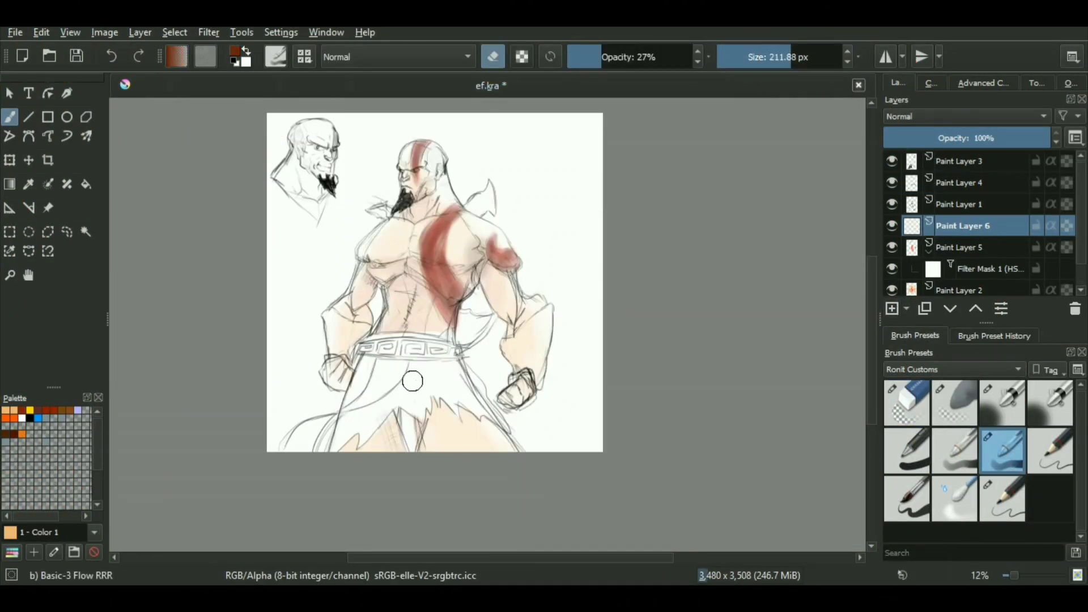
Brush the warrior's ragged skirt brown on Paint Layer 6, undoing the first trial stroke, and switch to erasing.
{"action": "key", "text": "e"}
{"action": "mouse_move", "coordinate": [410, 381]}
{"action": "left_mouse_down"}
{"action": "mouse_move", "coordinate": [360, 381]}
{"action": "mouse_move", "coordinate": [353, 430]}
{"action": "mouse_move", "coordinate": [393, 396]}
{"action": "mouse_move", "coordinate": [461, 388]}
{"action": "mouse_move", "coordinate": [403, 385]}
{"action": "mouse_move", "coordinate": [490, 423]}
{"action": "left_mouse_up"}
{"action": "key", "text": "ctrl+z"}
{"action": "left_click", "coordinate": [805, 57]}
{"action": "key", "text": "e"}
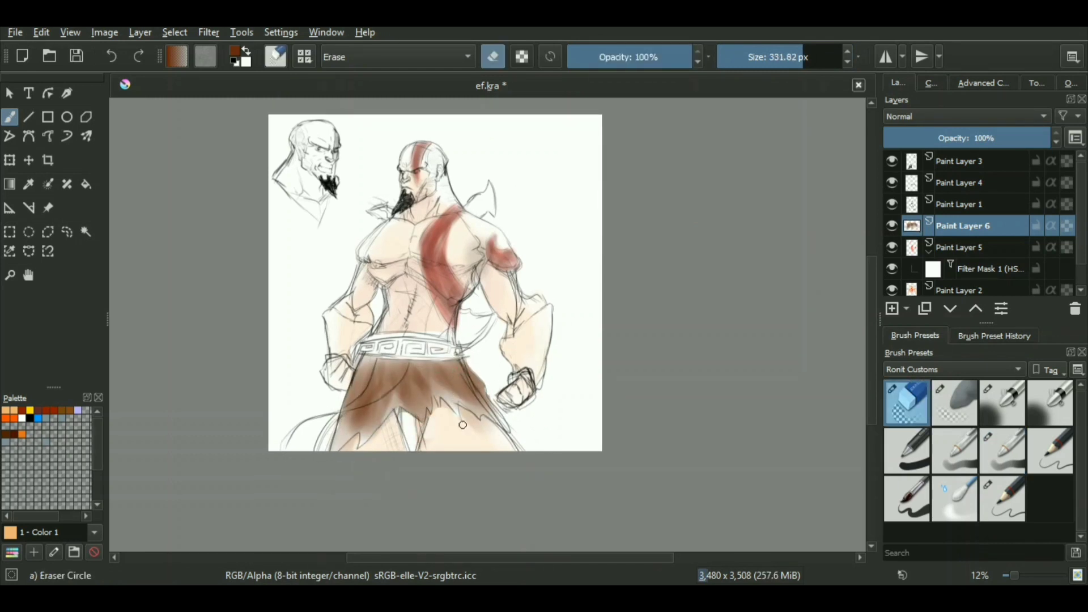
Change the foreground colour to golden yellow and brush it over the belt with Basic-3 Flow RRR on Paint Layer 7.
{"action": "scroll", "coordinate": [430, 451], "scroll_direction": "down", "scroll_amount": 1}
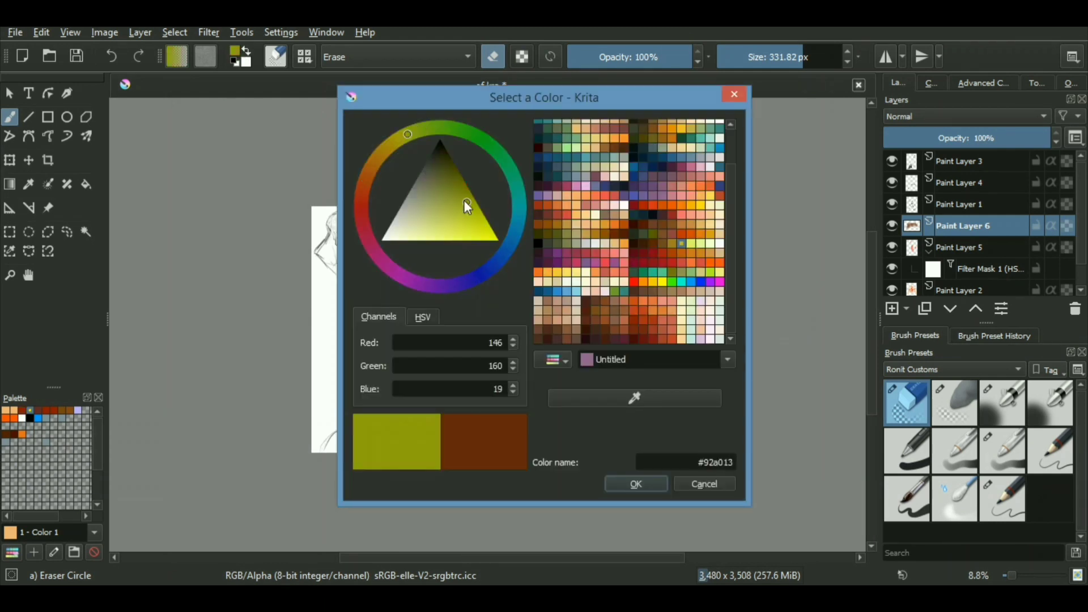
{"action": "left_click_drag", "start_coordinate": [464, 200], "coordinate": [387, 150]}
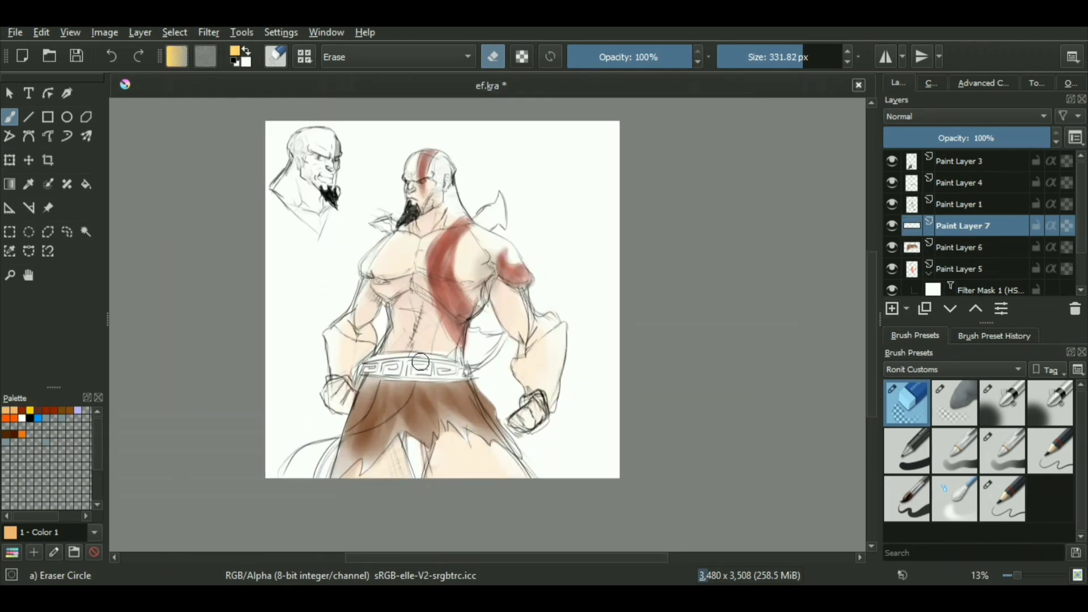
{"action": "scroll", "coordinate": [409, 377], "scroll_direction": "up", "scroll_amount": 1}
{"action": "left_click", "coordinate": [1003, 452]}
{"action": "mouse_move", "coordinate": [468, 362]}
{"action": "left_mouse_down"}
{"action": "mouse_move", "coordinate": [374, 384]}
{"action": "mouse_move", "coordinate": [319, 436]}
{"action": "left_mouse_up"}
Sample the brown of the skirt with Paint Layer 6 selected and add a new paint layer above it.
{"action": "left_click", "coordinate": [959, 247]}
{"action": "left_click", "coordinate": [465, 393], "text": "ctrl"}
{"action": "left_click", "coordinate": [892, 309]}
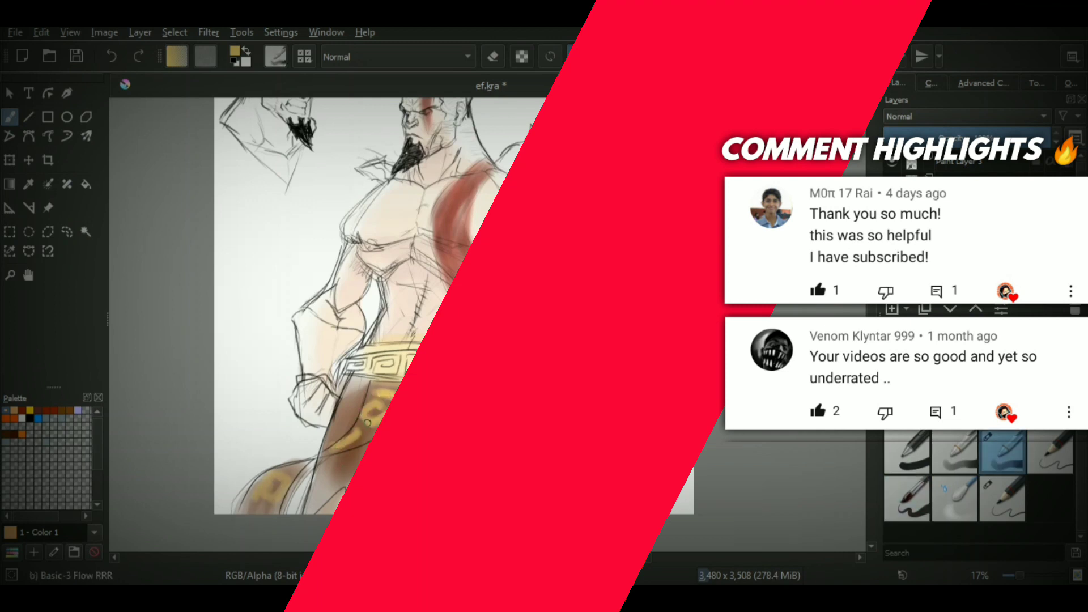
Change the foreground colour to light grey.
{"action": "scroll", "coordinate": [290, 501], "scroll_direction": "down", "scroll_amount": 3}
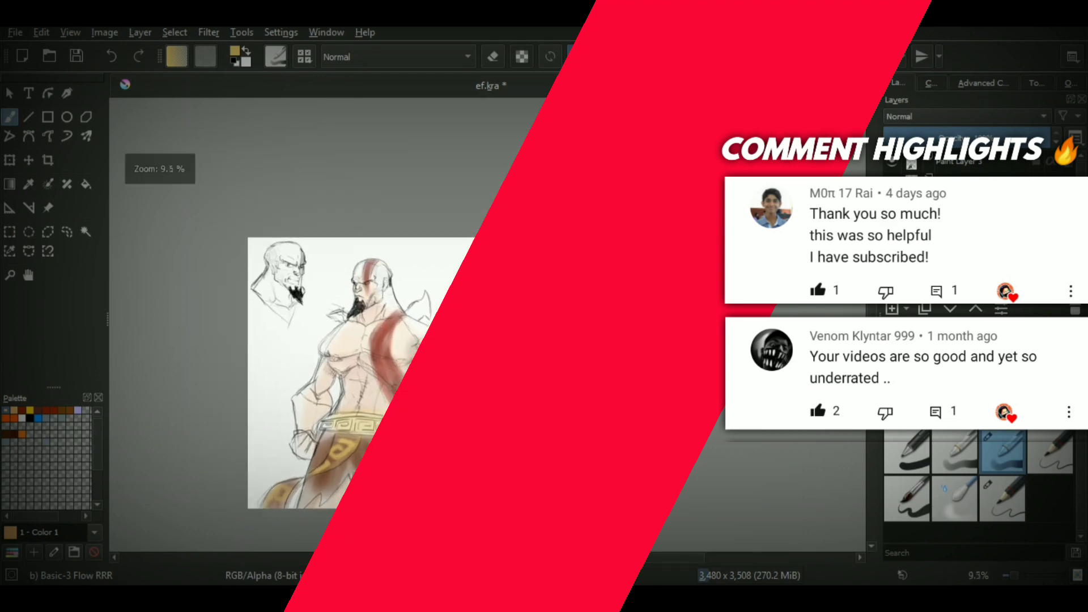
{"action": "scroll", "coordinate": [352, 390], "scroll_direction": "up", "scroll_amount": 3}
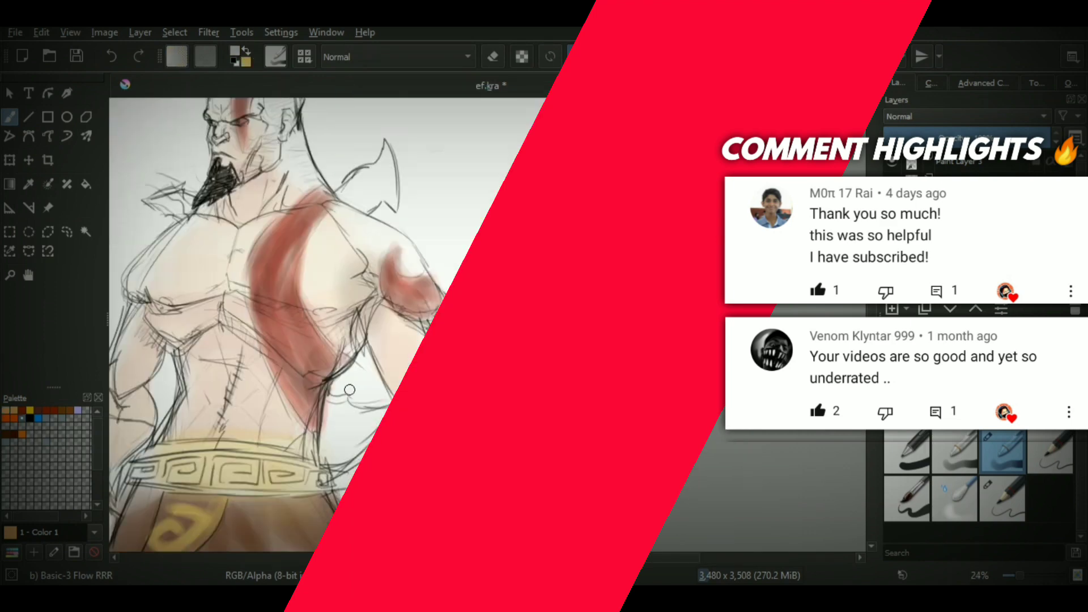
{"action": "left_click_drag", "start_coordinate": [272, 318], "coordinate": [343, 289]}
{"action": "left_click", "coordinate": [234, 51]}
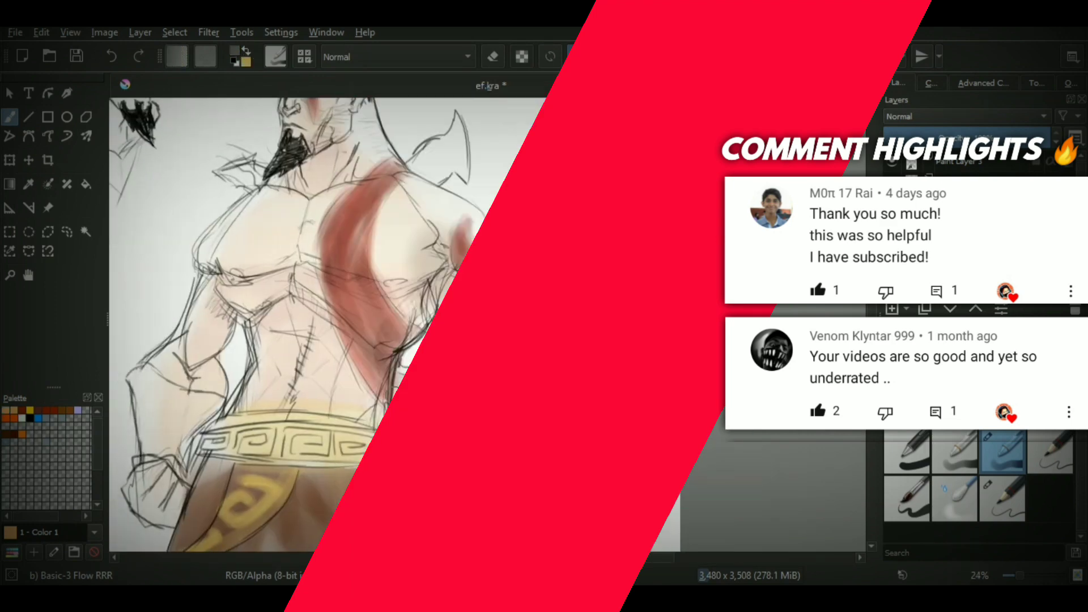
{"action": "scroll", "coordinate": [397, 375], "scroll_direction": "down", "scroll_amount": 2}
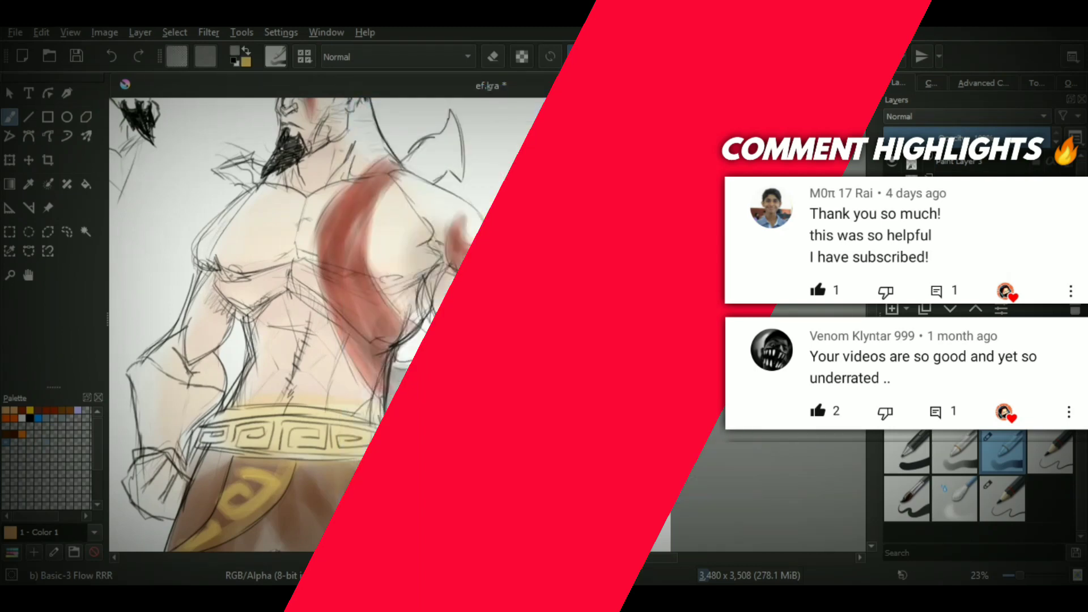